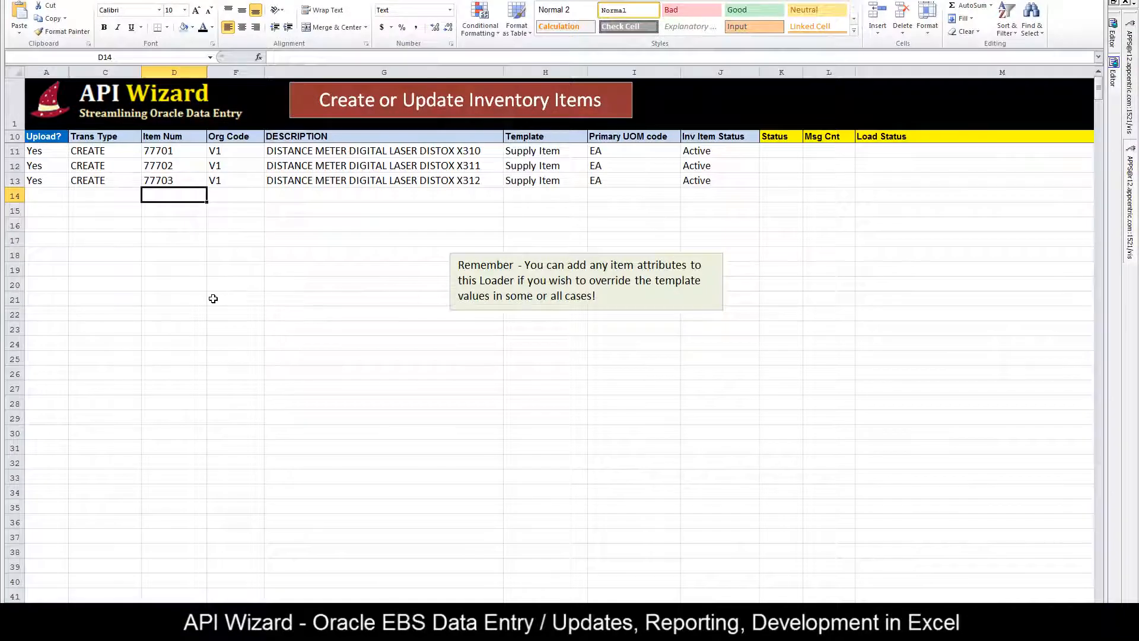
Process the three inventory item rows in the vis environment and commit the transactions.
{"action": "left_click", "coordinate": [375, 0]}
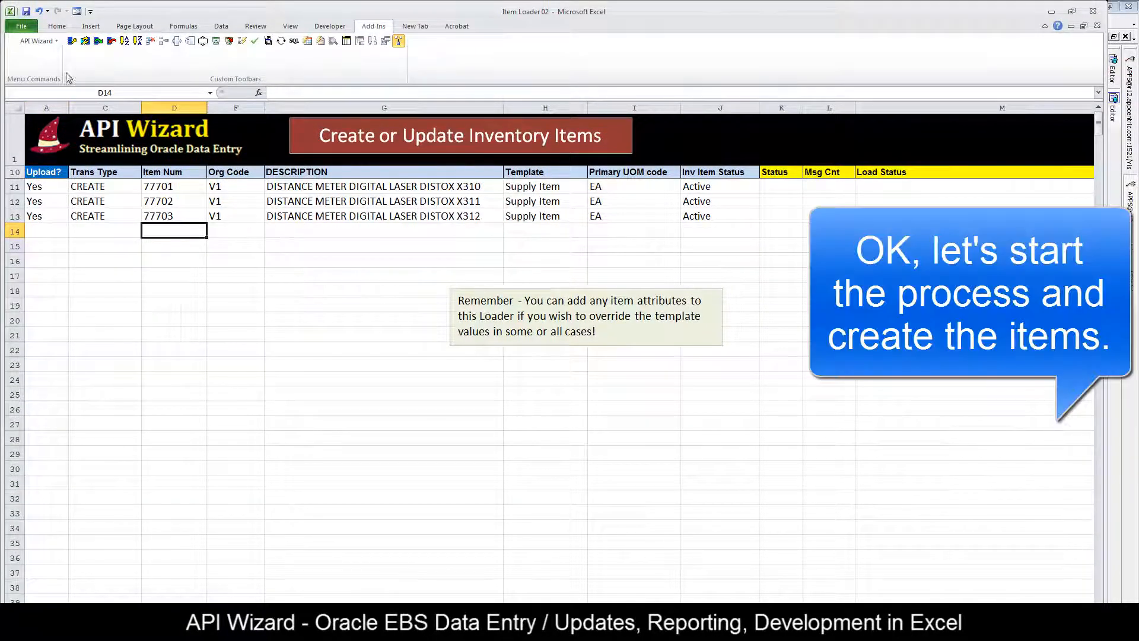
{"action": "left_click", "coordinate": [85, 43]}
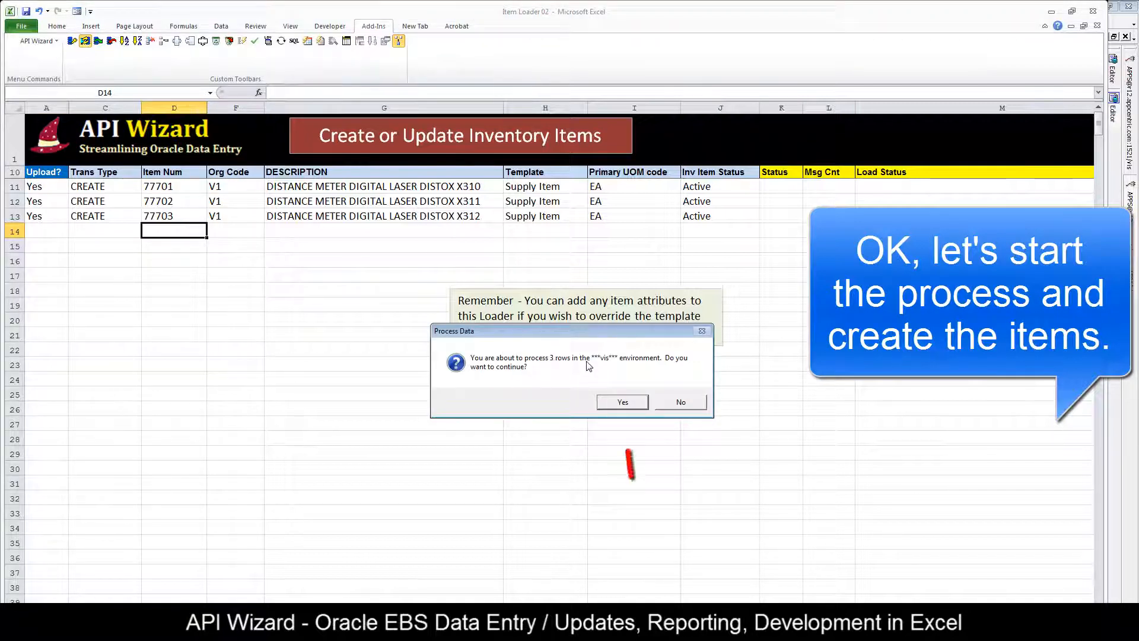
{"action": "left_click", "coordinate": [622, 402]}
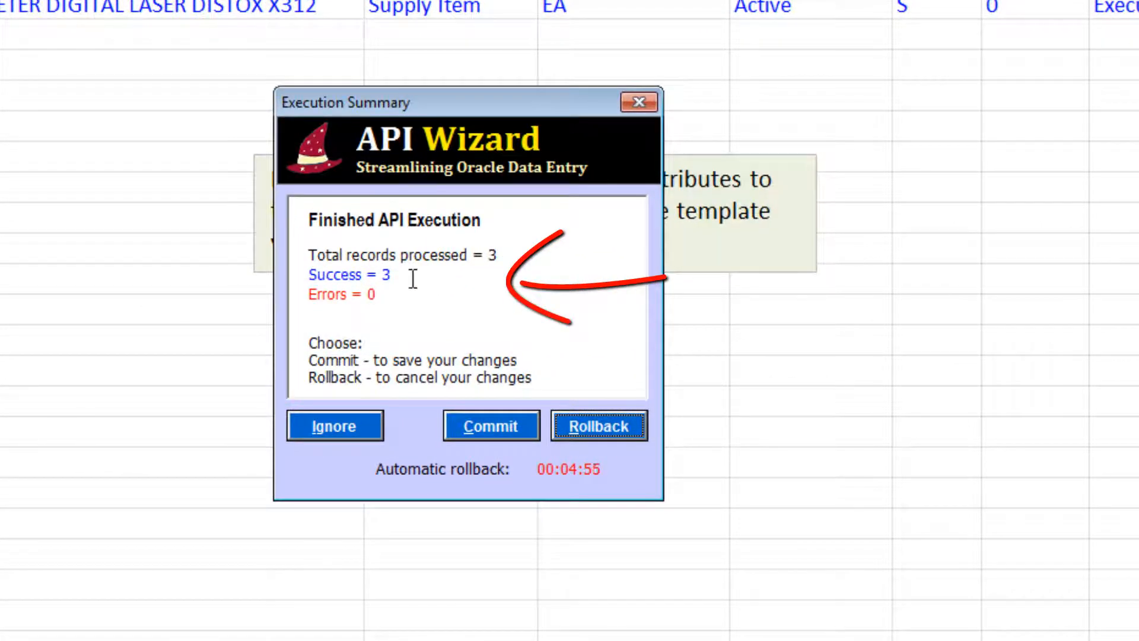
{"action": "left_click", "coordinate": [497, 430]}
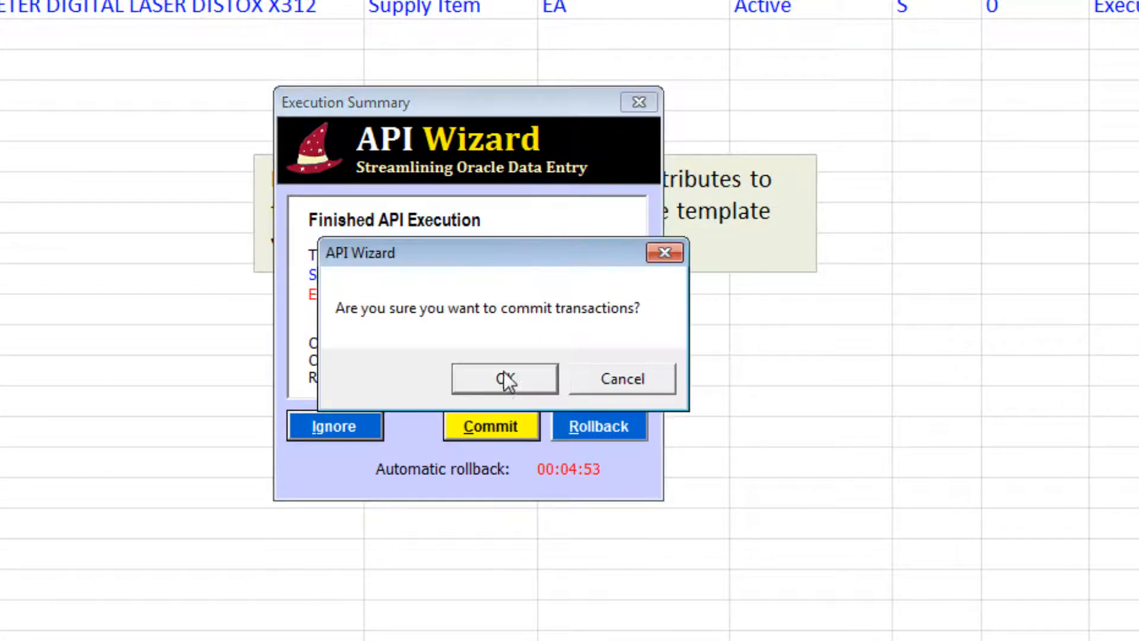
{"action": "left_click", "coordinate": [505, 378]}
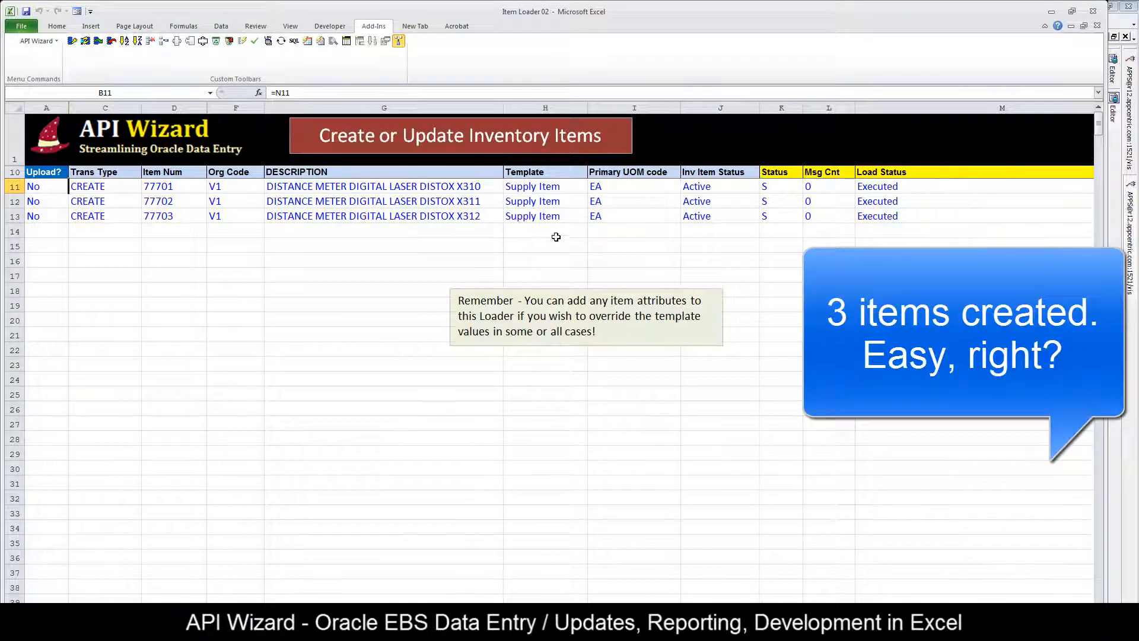
{"action": "left_click_drag", "start_coordinate": [533, 172], "coordinate": [547, 219]}
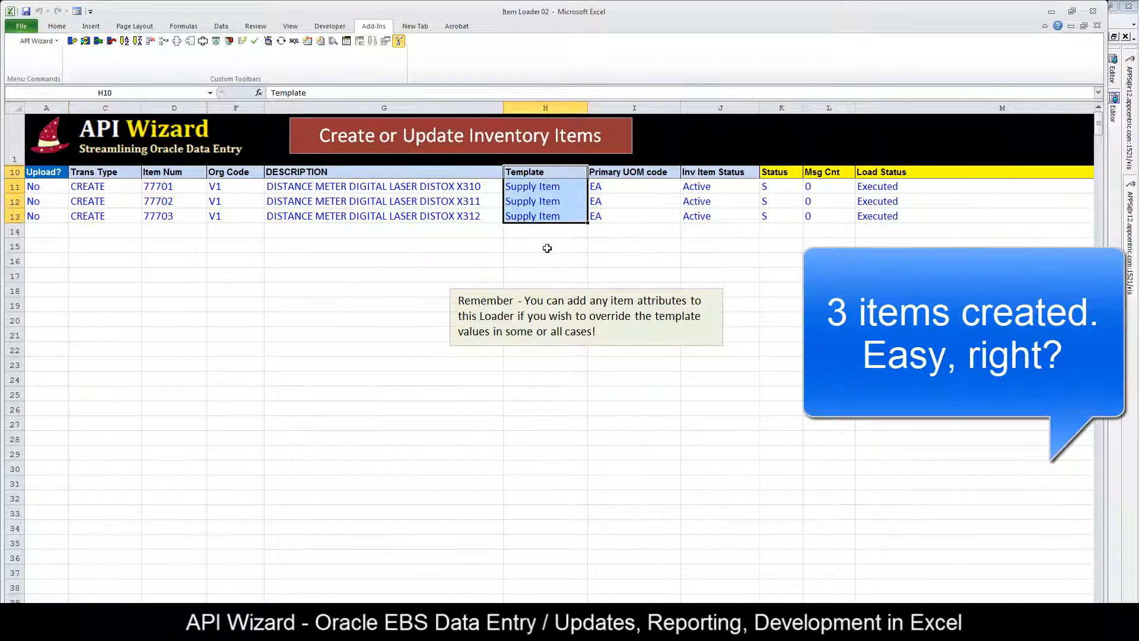
{"action": "left_click", "coordinate": [547, 248]}
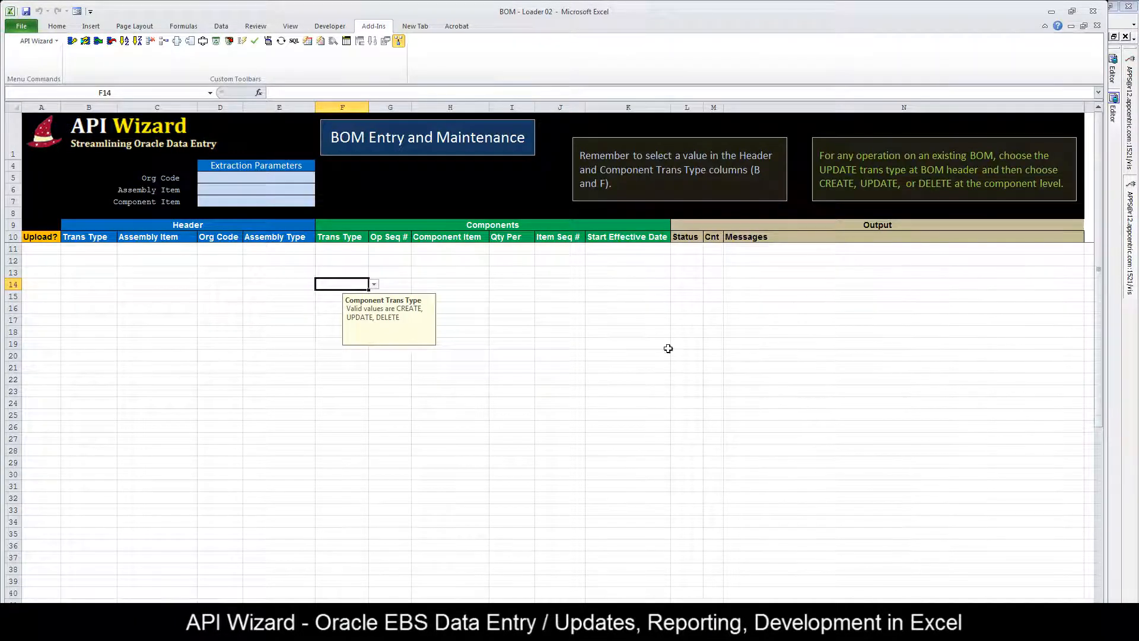
In row 11 of the BOM sheet, set Upload to Yes and the header Trans Type to CREATE.
{"action": "left_click", "coordinate": [148, 330]}
{"action": "left_click", "coordinate": [45, 249]}
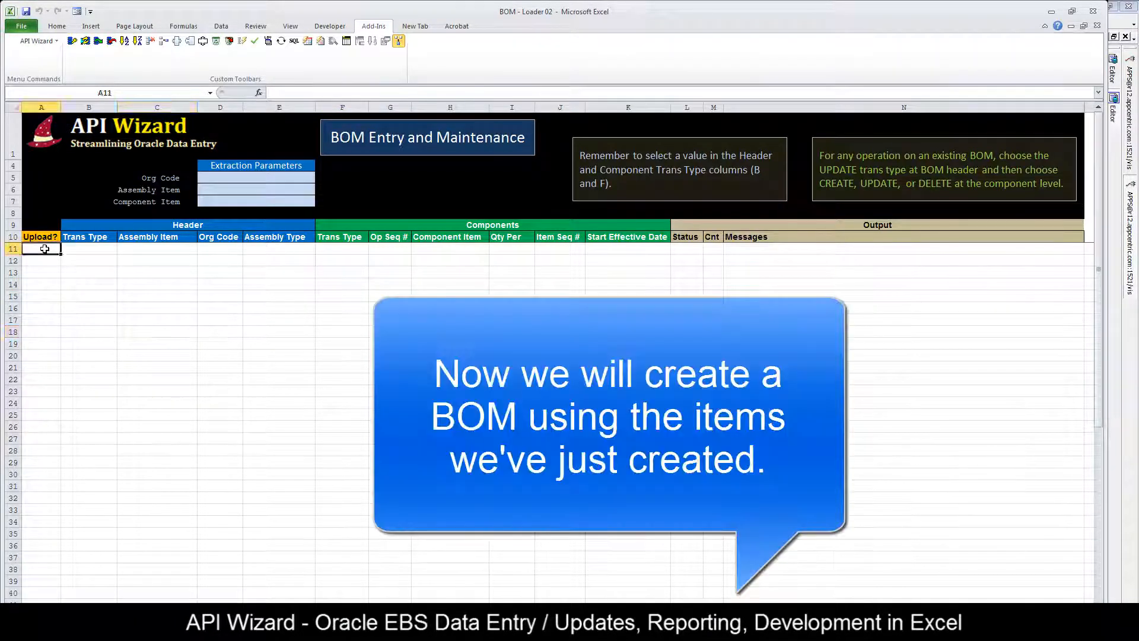
{"action": "double_click", "coordinate": [45, 248]}
{"action": "left_click", "coordinate": [79, 248]}
{"action": "left_click", "coordinate": [122, 248]}
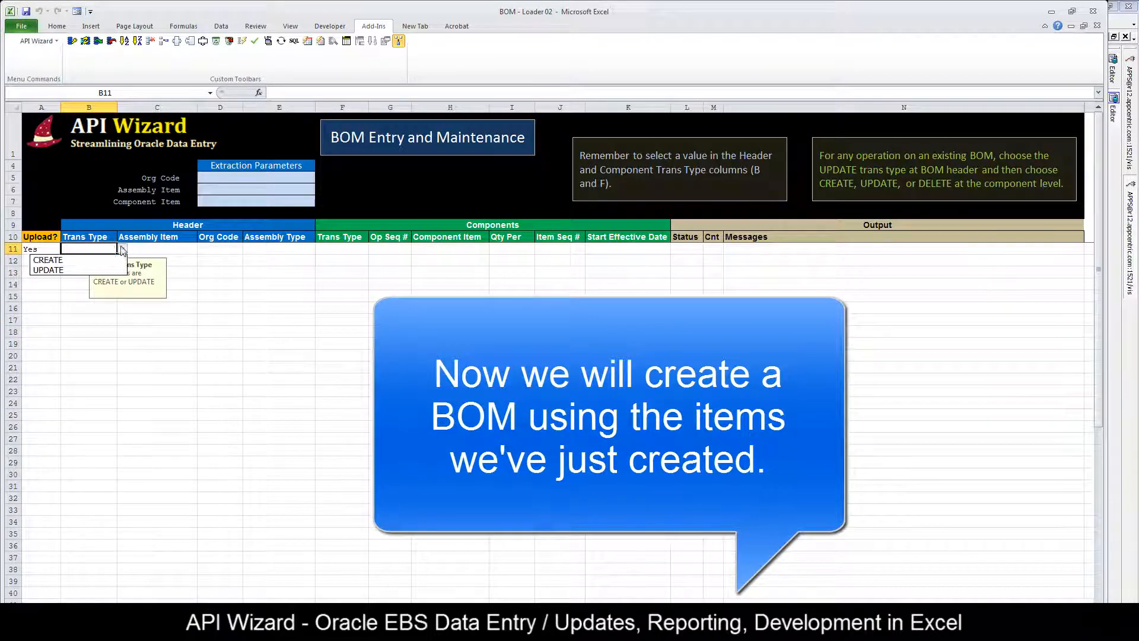
{"action": "left_click", "coordinate": [102, 257]}
Fill row 11's Assembly Item from its list of values, querying 777% with Org Code V1 and choosing item 77701.
{"action": "left_click", "coordinate": [173, 246]}
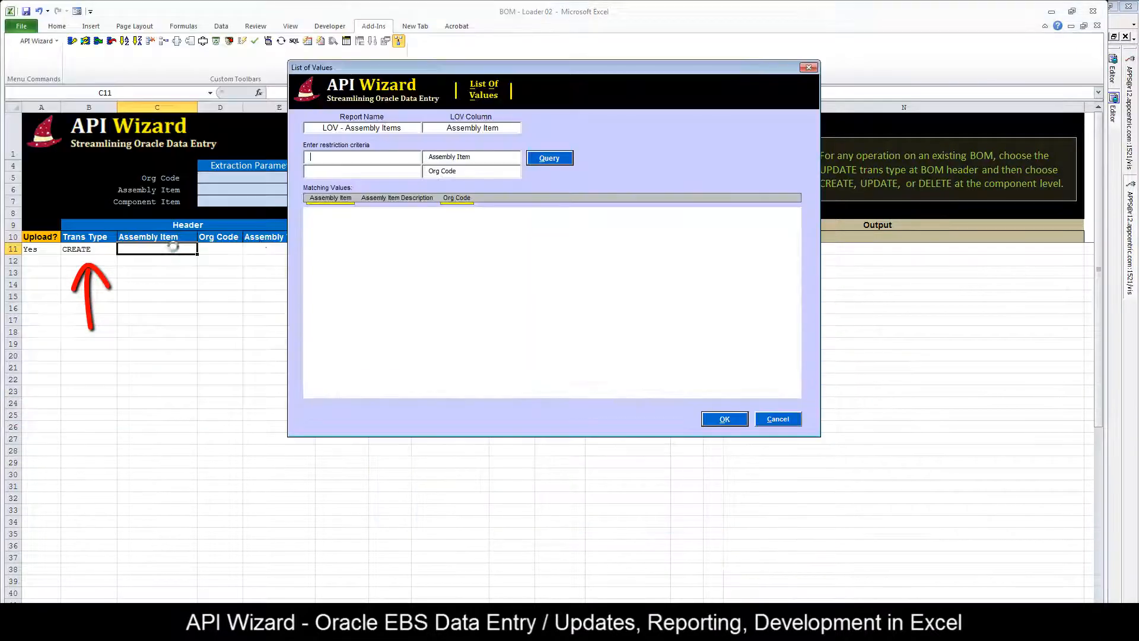
{"action": "double_click", "coordinate": [173, 247]}
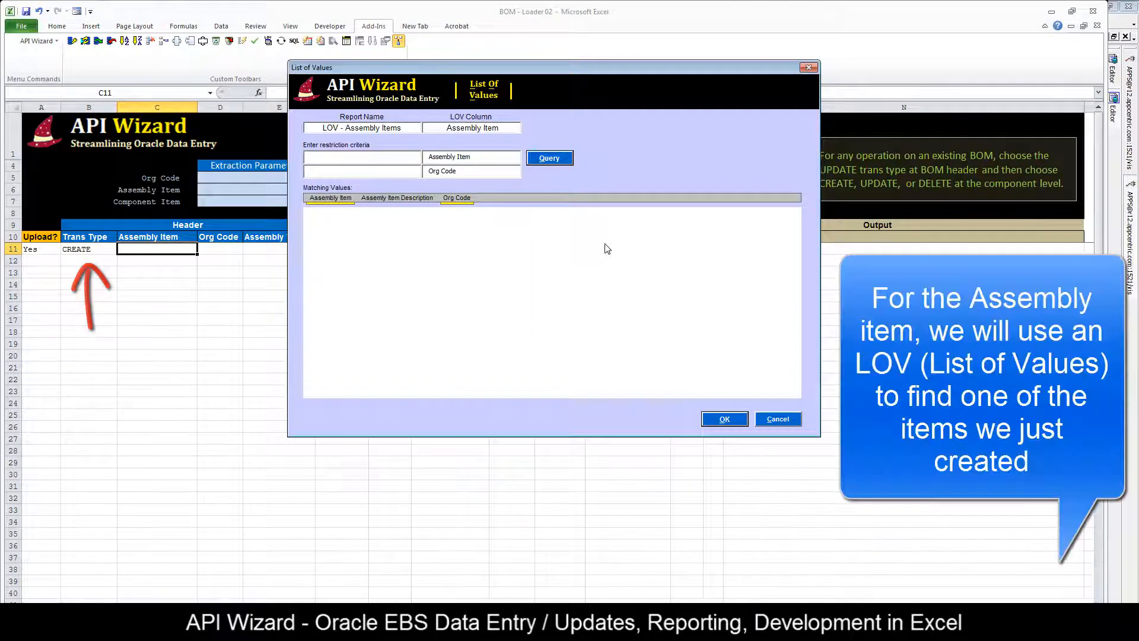
{"action": "type", "text": "777%"}
{"action": "key", "text": "Tab"}
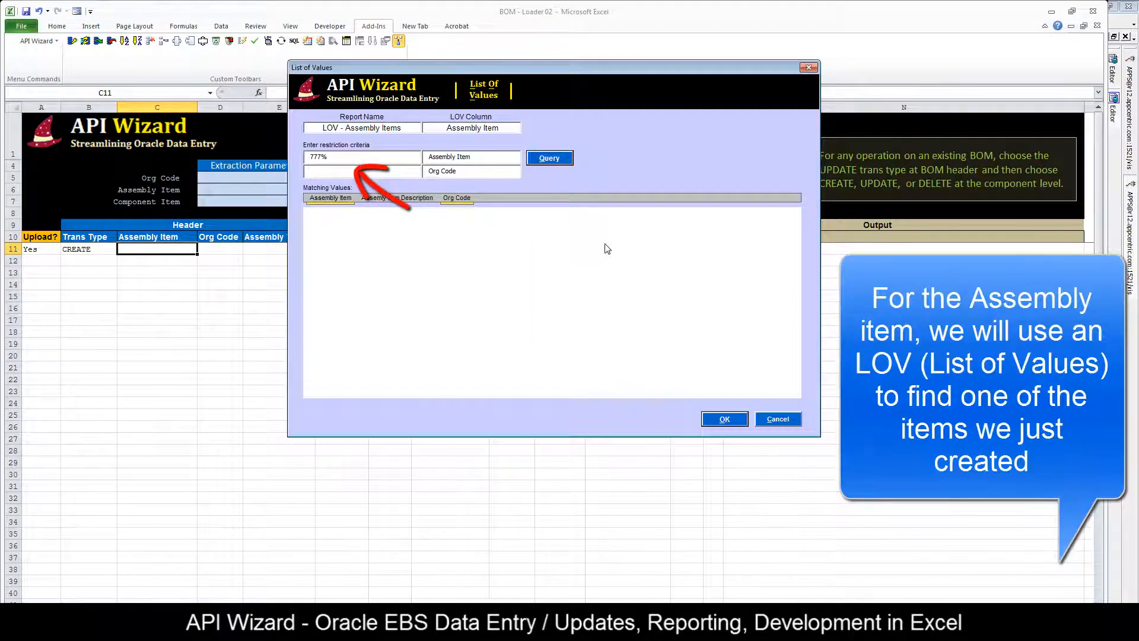
{"action": "type", "text": "V1"}
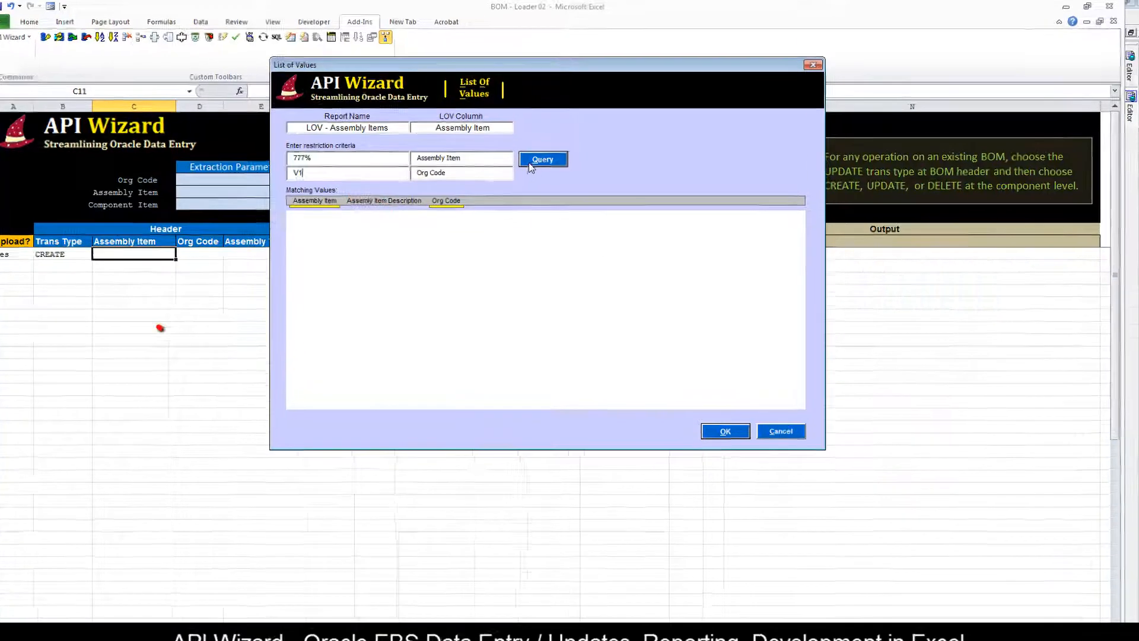
{"action": "left_click", "coordinate": [529, 163]}
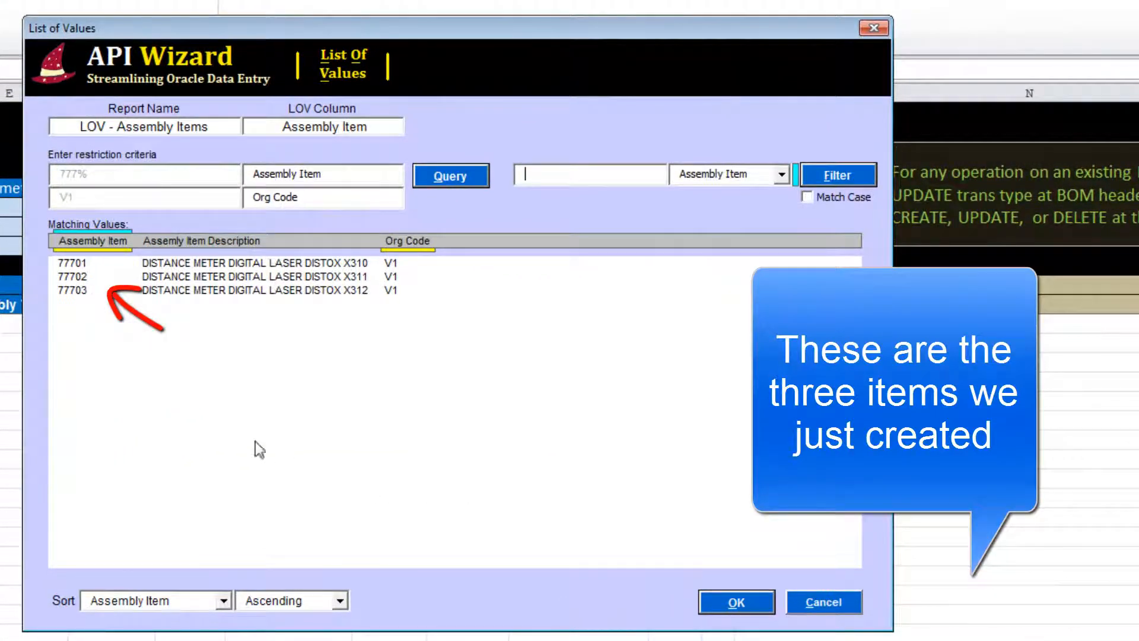
{"action": "left_click", "coordinate": [90, 292]}
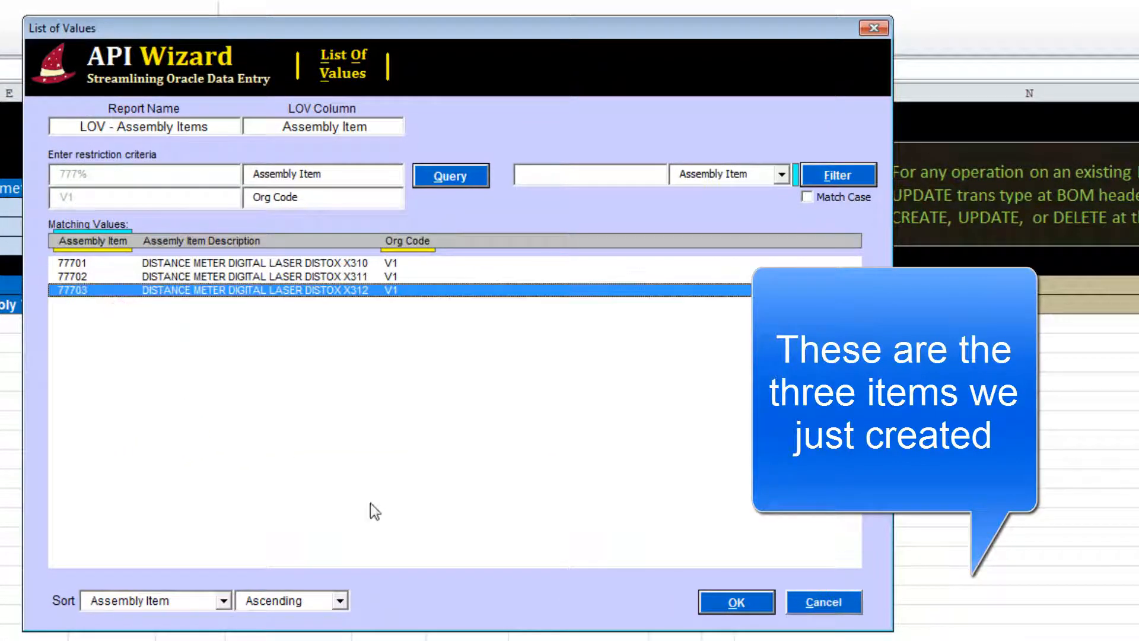
{"action": "left_click", "coordinate": [189, 263]}
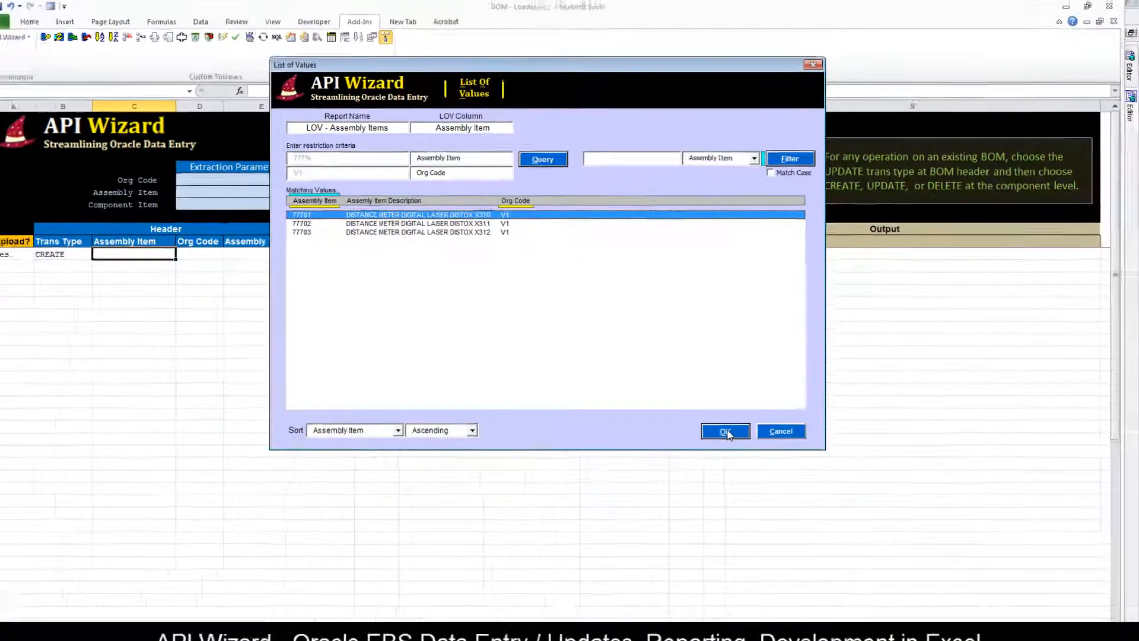
{"action": "left_click", "coordinate": [736, 602]}
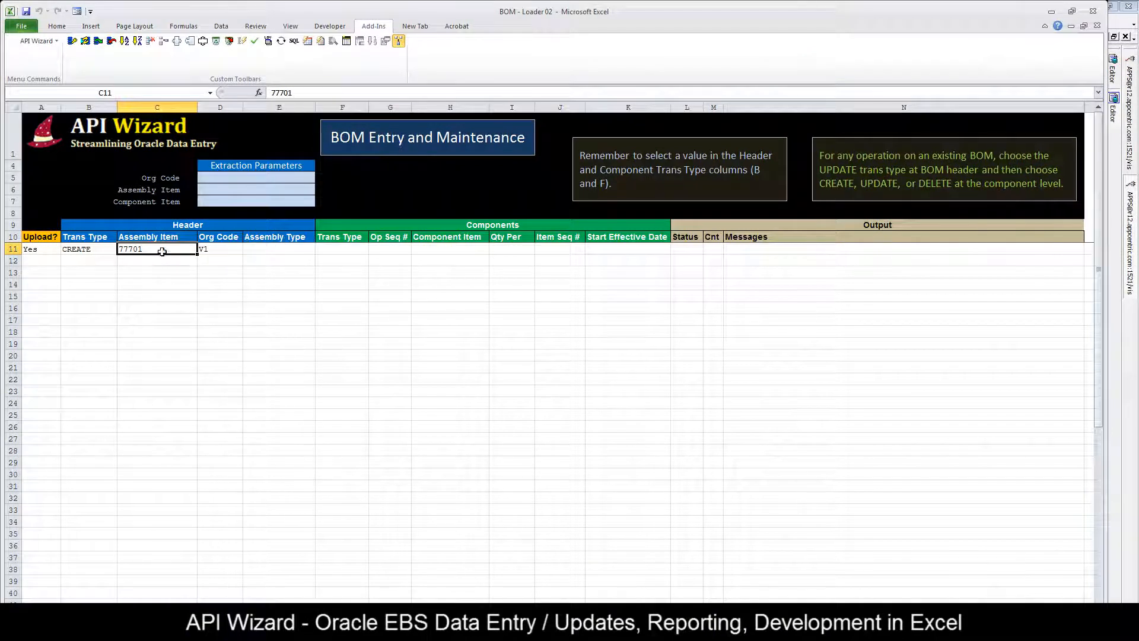
Set the Assembly Type of the BOM header in row 11 to 1.
{"action": "left_click", "coordinate": [258, 249]}
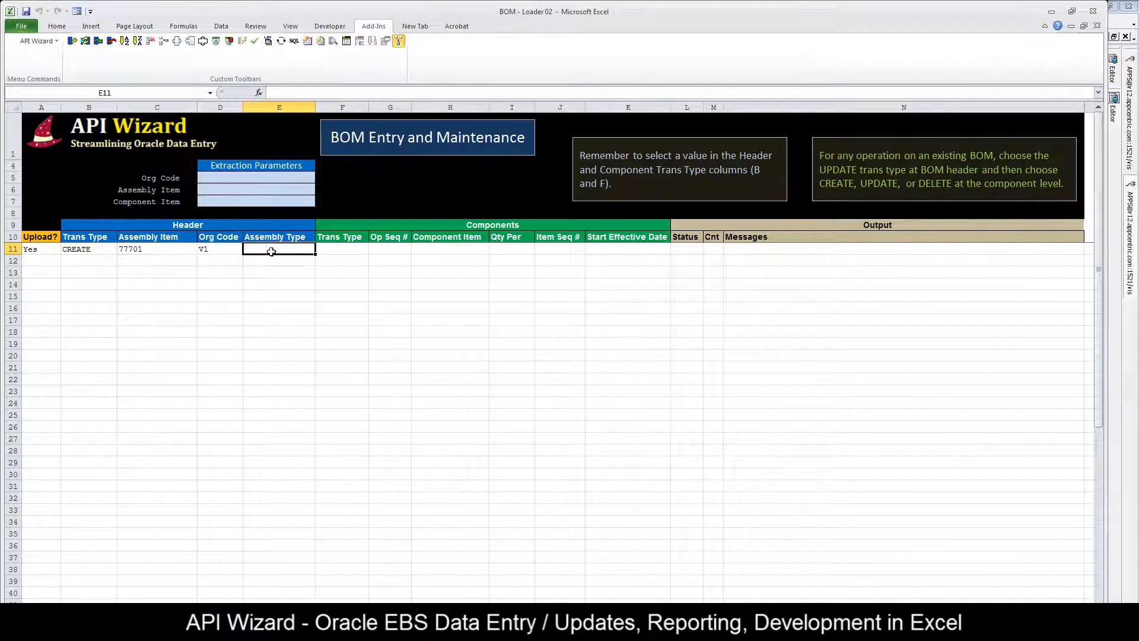
{"action": "type", "text": "1"}
{"action": "key", "text": "Tab"}
Set the component Trans Type to CREATE in row 11 and copy it to row 12.
{"action": "left_click", "coordinate": [372, 250]}
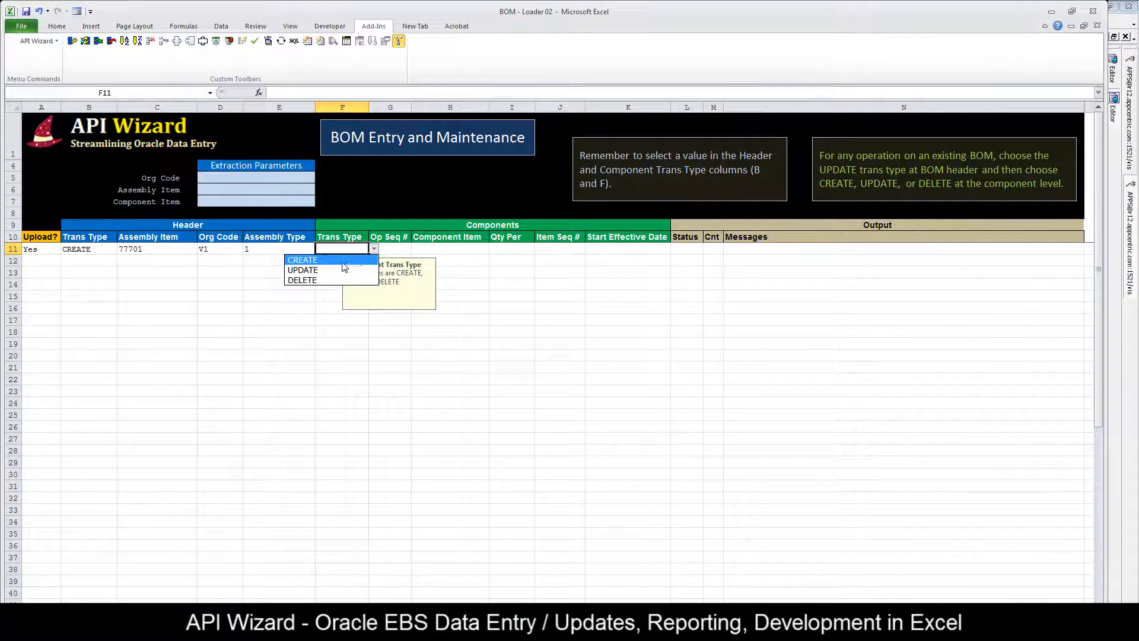
{"action": "left_click", "coordinate": [340, 262]}
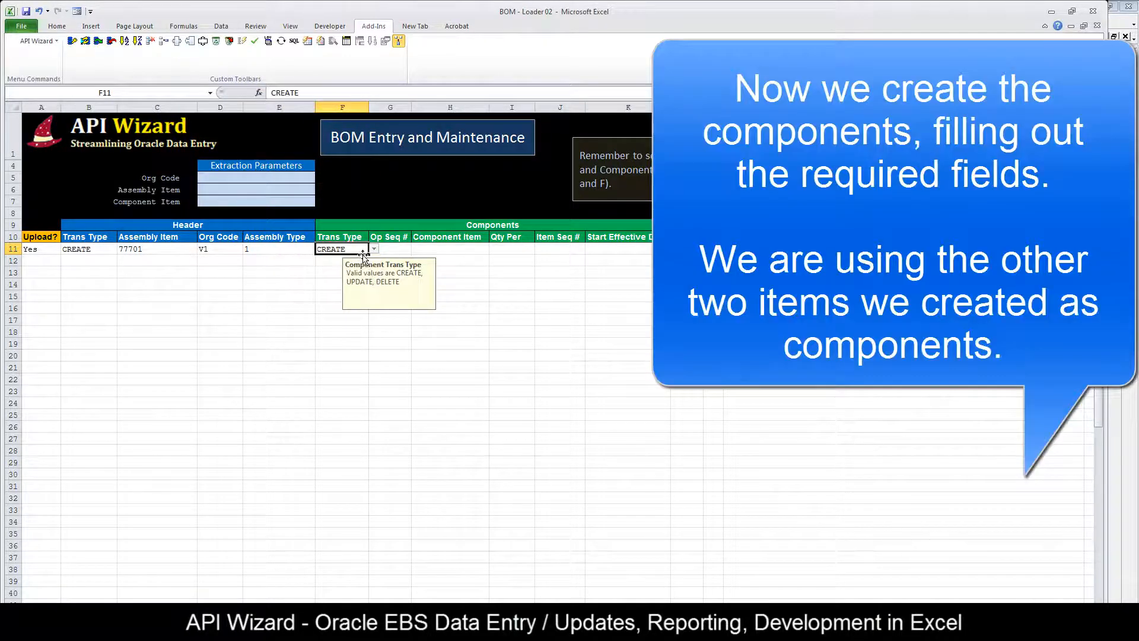
{"action": "key", "text": "ctrl+c"}
{"action": "left_click", "coordinate": [332, 258]}
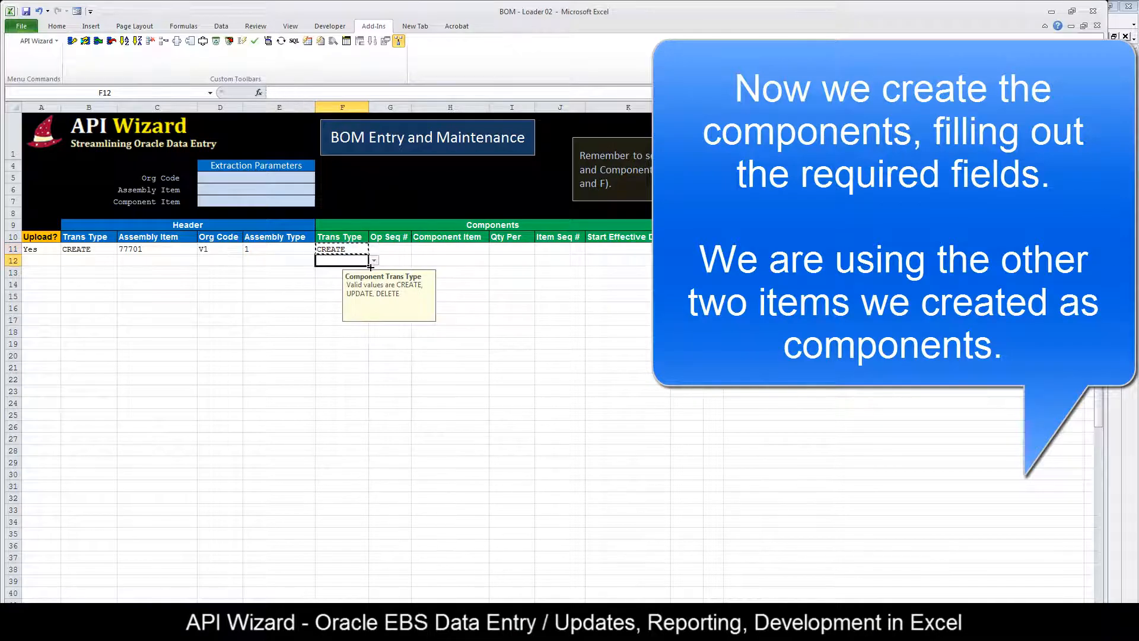
{"action": "key", "text": "ctrl+v"}
Enter Op Seq # 1 for both component rows.
{"action": "left_click", "coordinate": [388, 246]}
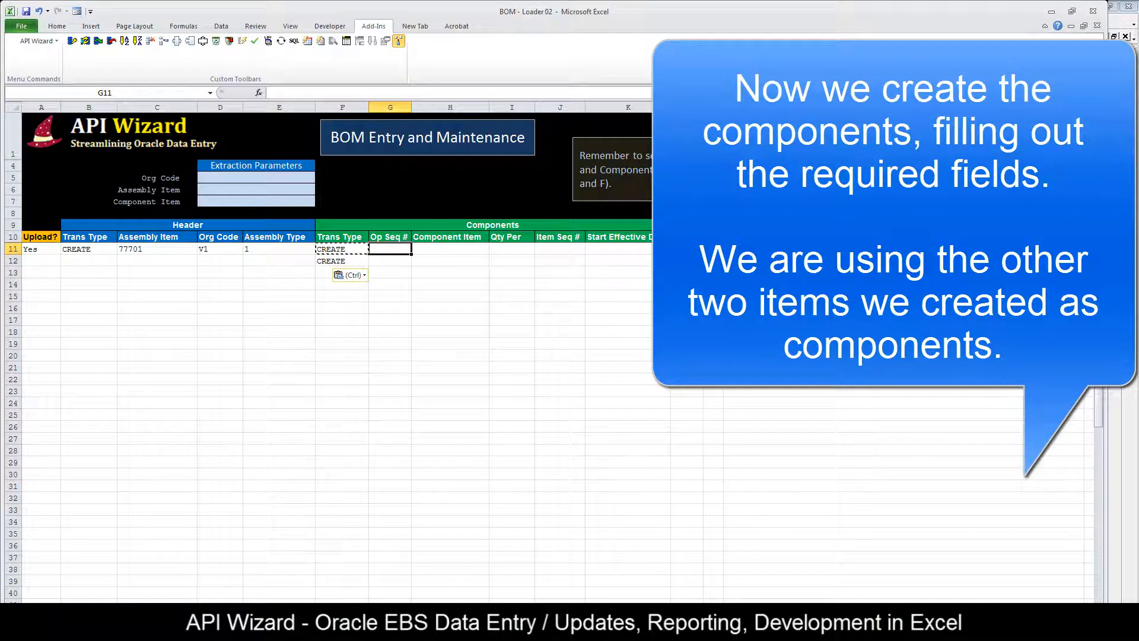
{"action": "type", "text": "1"}
{"action": "key", "text": "Return"}
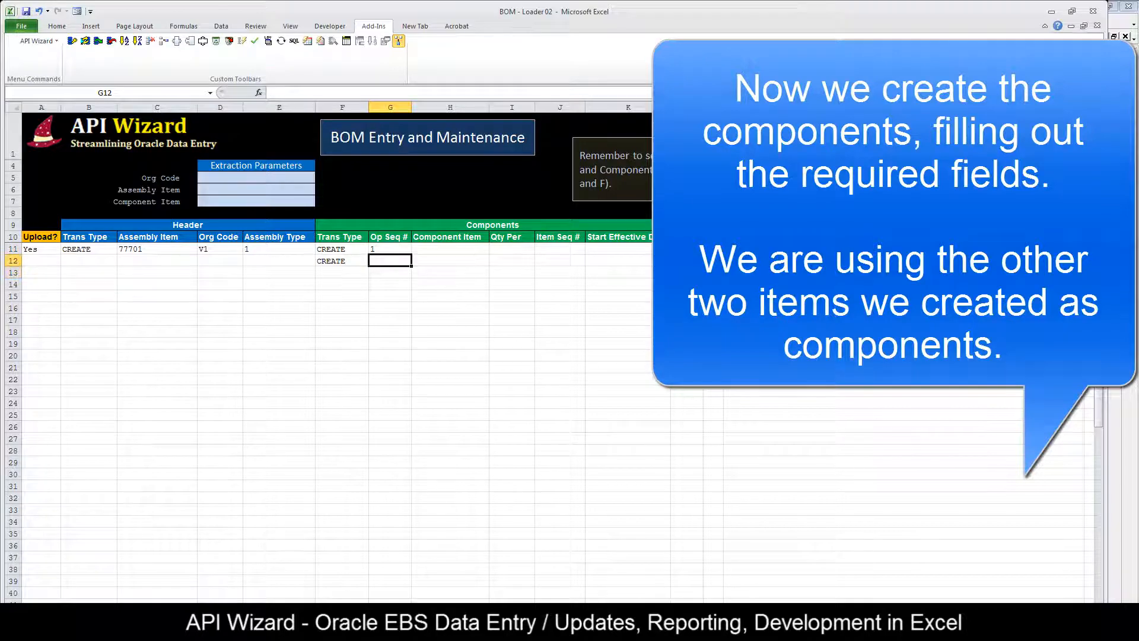
{"action": "type", "text": "1"}
{"action": "key", "text": "Right"}
Enter 77702 as the Component Item in row 11 and 77703 in row 12.
{"action": "key", "text": "Up"}
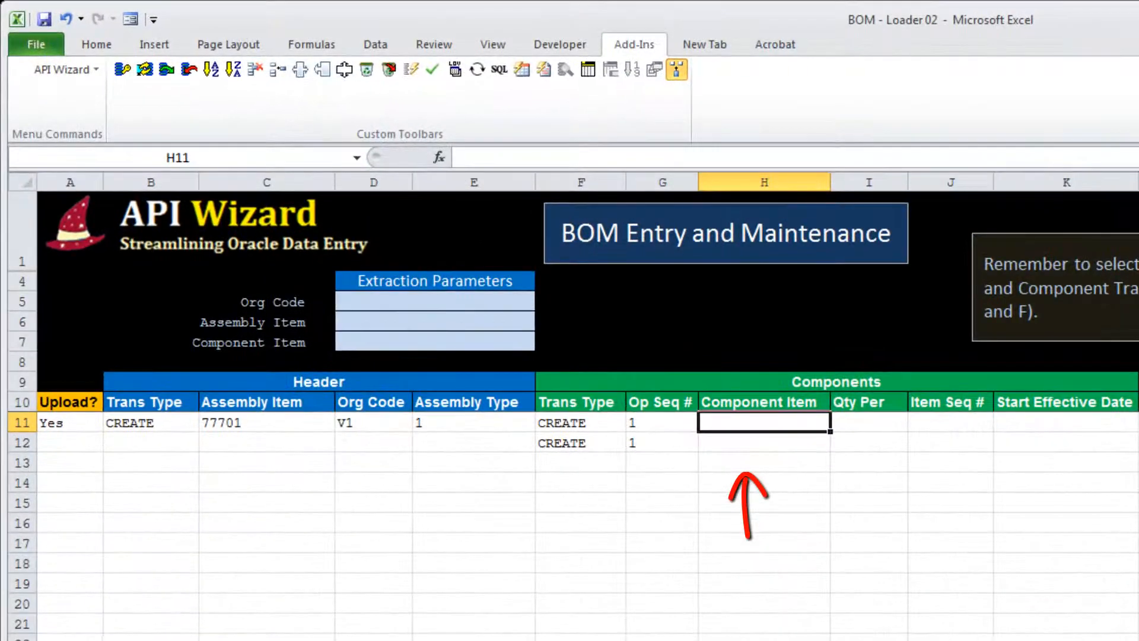
{"action": "type", "text": "77702"}
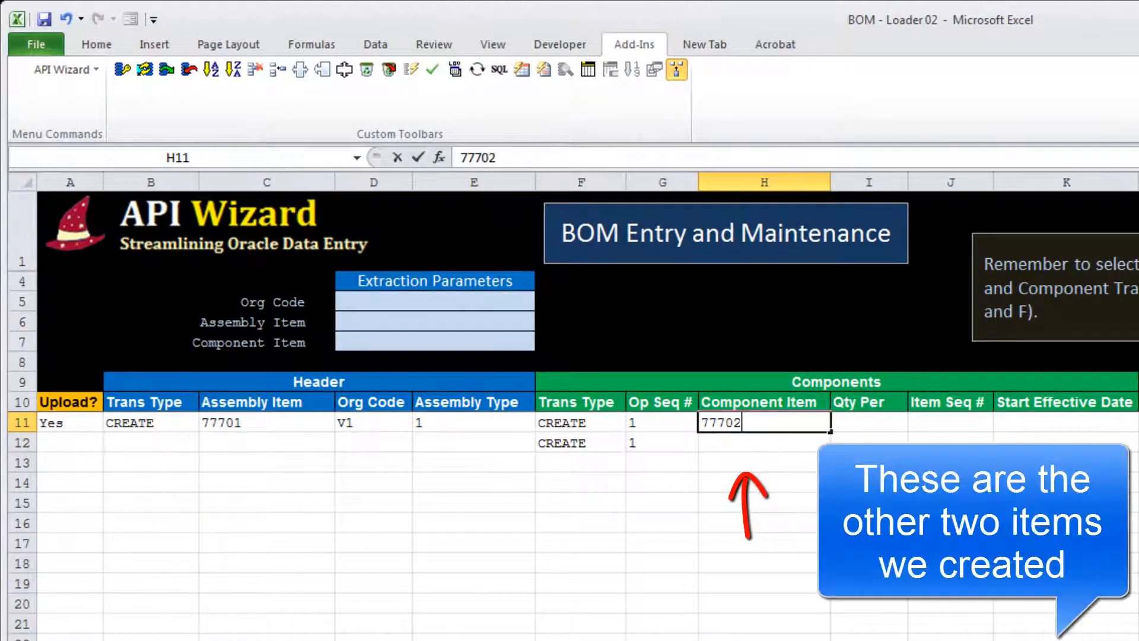
{"action": "key", "text": "Return"}
{"action": "type", "text": "77702"}
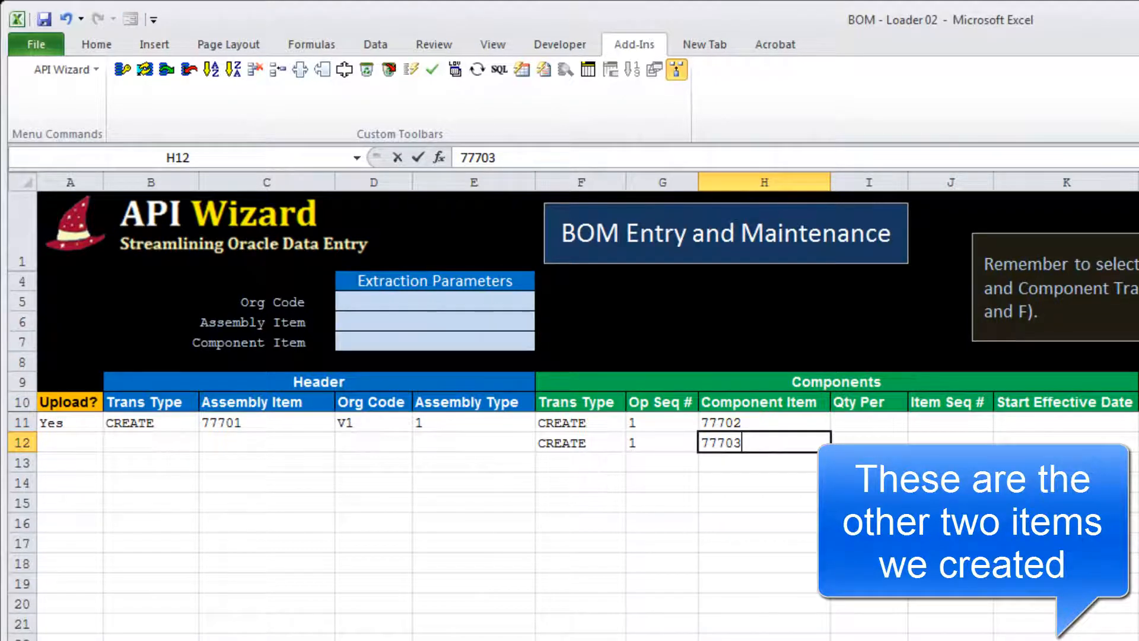
{"action": "key", "text": "Right"}
Set Qty Per to 5 for component 77702 and 7 for component 77703.
{"action": "key", "text": "Up"}
{"action": "type", "text": "5"}
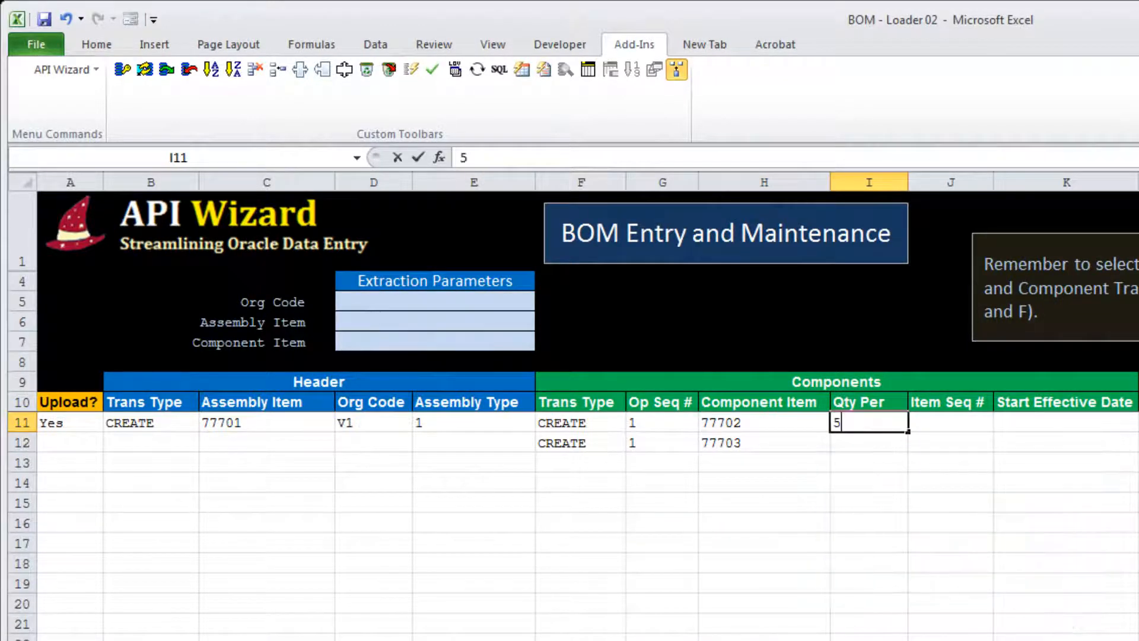
{"action": "key", "text": "Return"}
{"action": "type", "text": "7"}
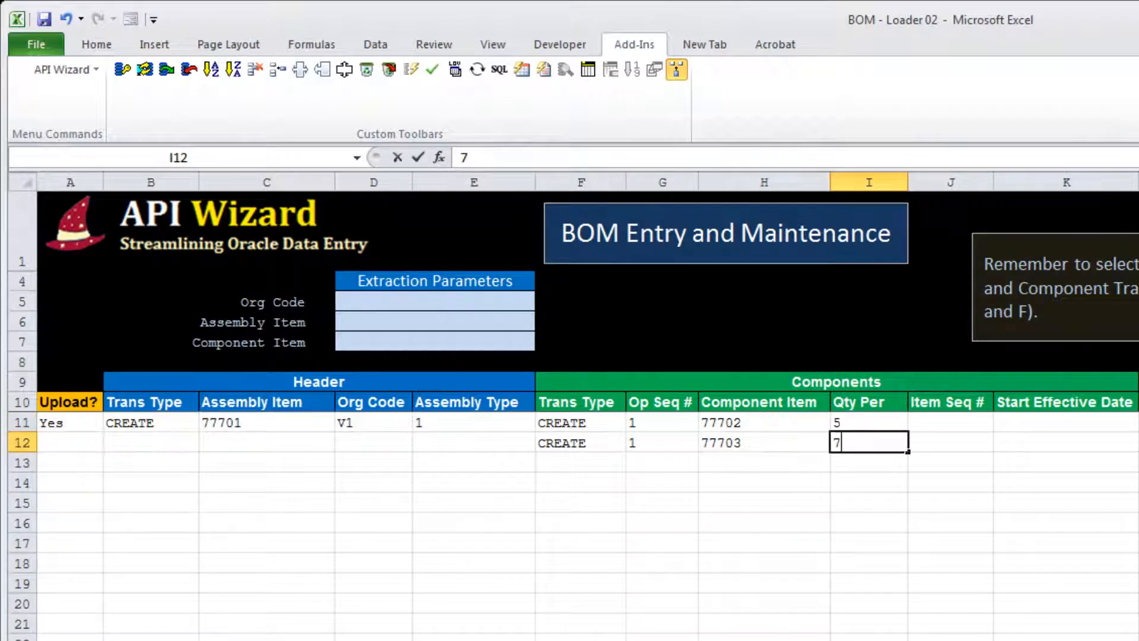
{"action": "key", "text": "Right"}
Set Item Seq # to 10 for component 77702 and 20 for component 77703.
{"action": "key", "text": "Up"}
{"action": "type", "text": "10"}
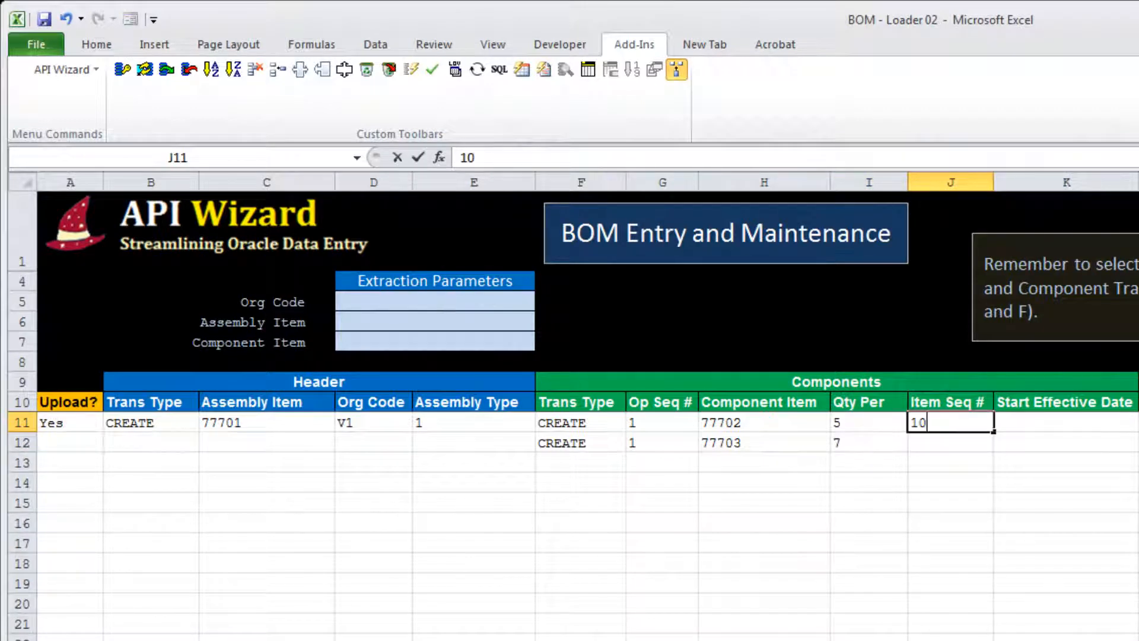
{"action": "key", "text": "Return"}
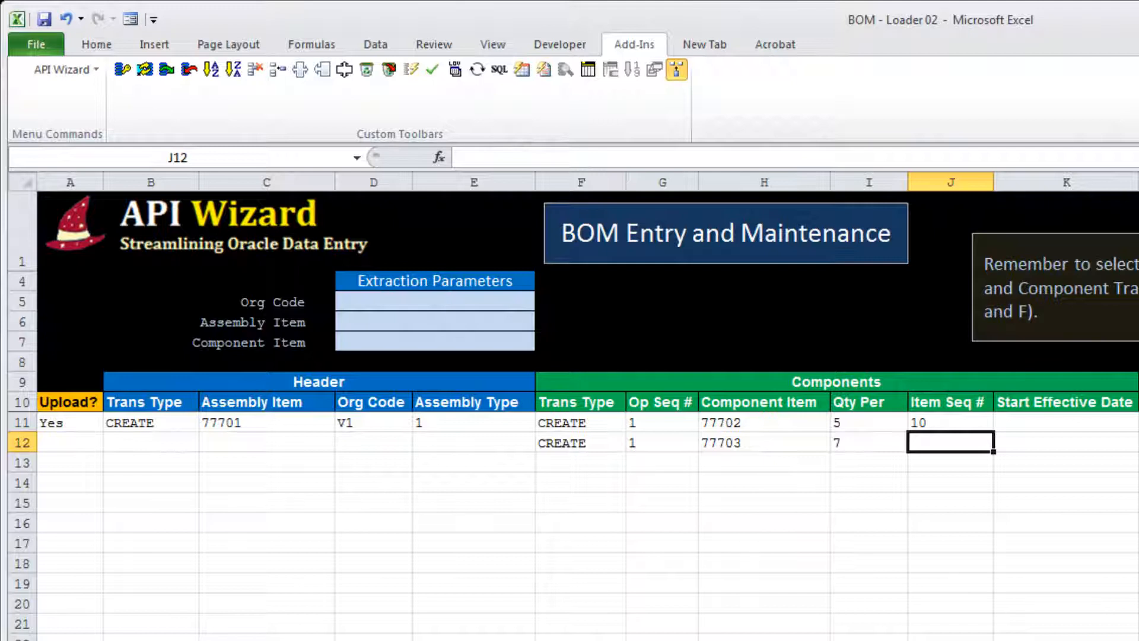
{"action": "type", "text": "20"}
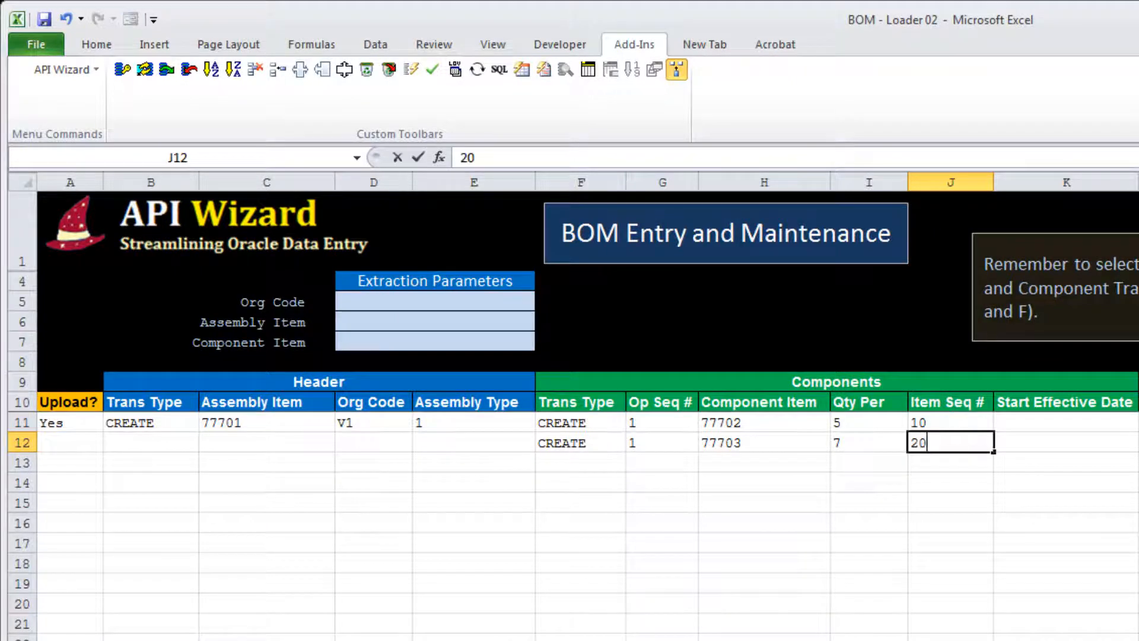
{"action": "key", "text": "Up"}
Enter 8/17/2015 as the Start Effective Date in row 11 and copy it to row 12.
{"action": "key", "text": "Right"}
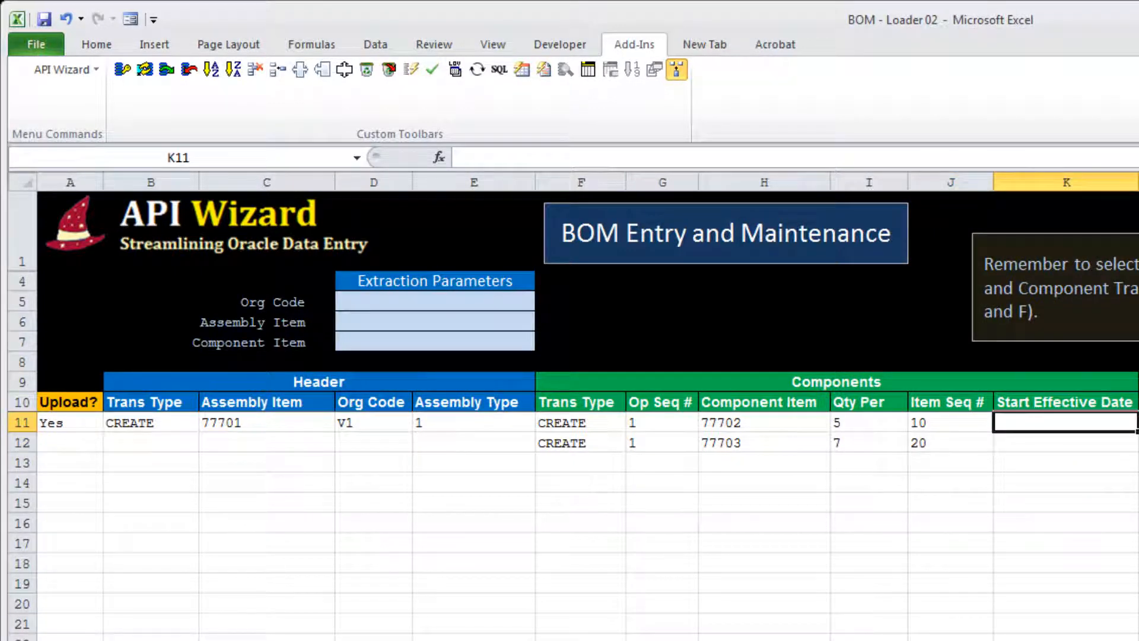
{"action": "type", "text": "8/17/2015"}
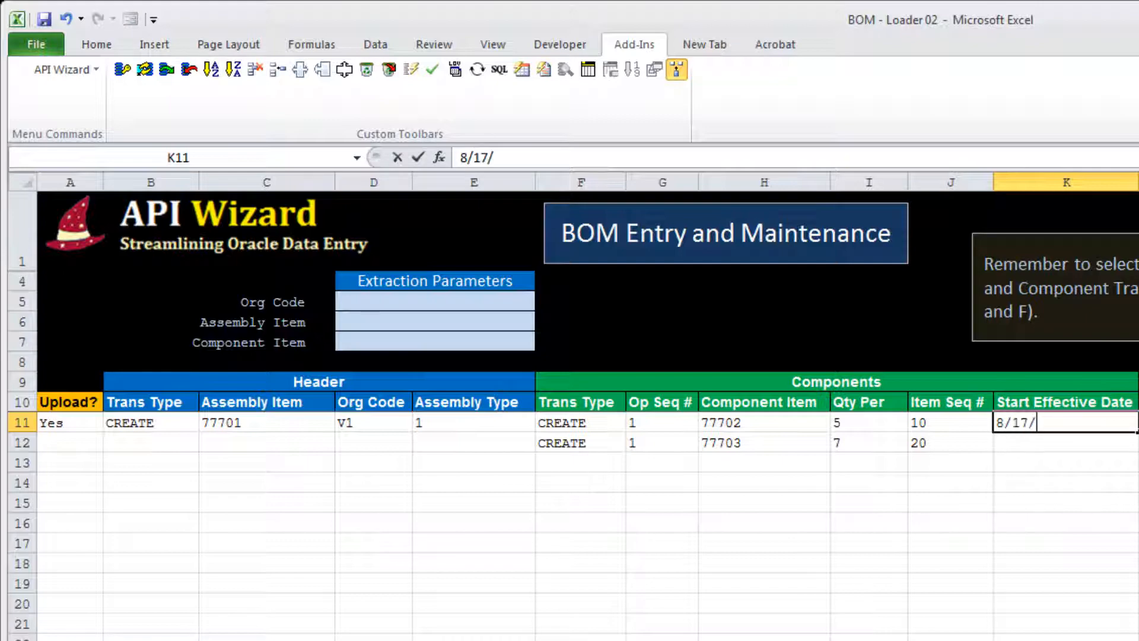
{"action": "key", "text": "Return"}
{"action": "key", "text": "Up"}
{"action": "key", "text": "ctrl+c"}
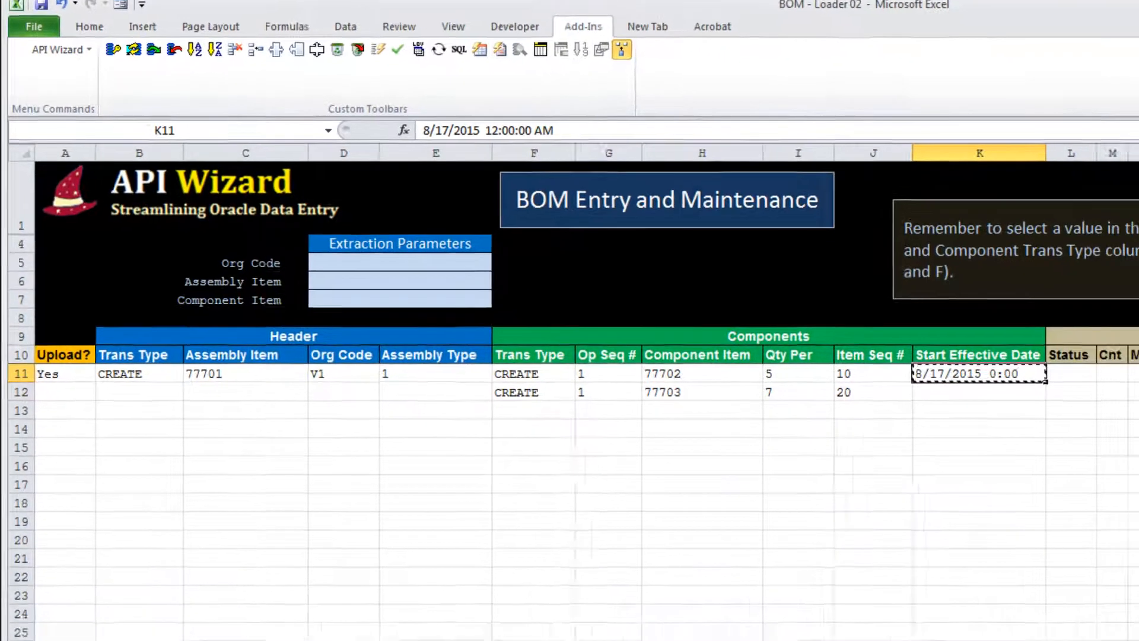
{"action": "key", "text": "Down"}
{"action": "key", "text": "ctrl+v"}
{"action": "key", "text": "Left"}
{"action": "key", "text": "Left"}
{"action": "key", "text": "Left"}
{"action": "key", "text": "Left"}
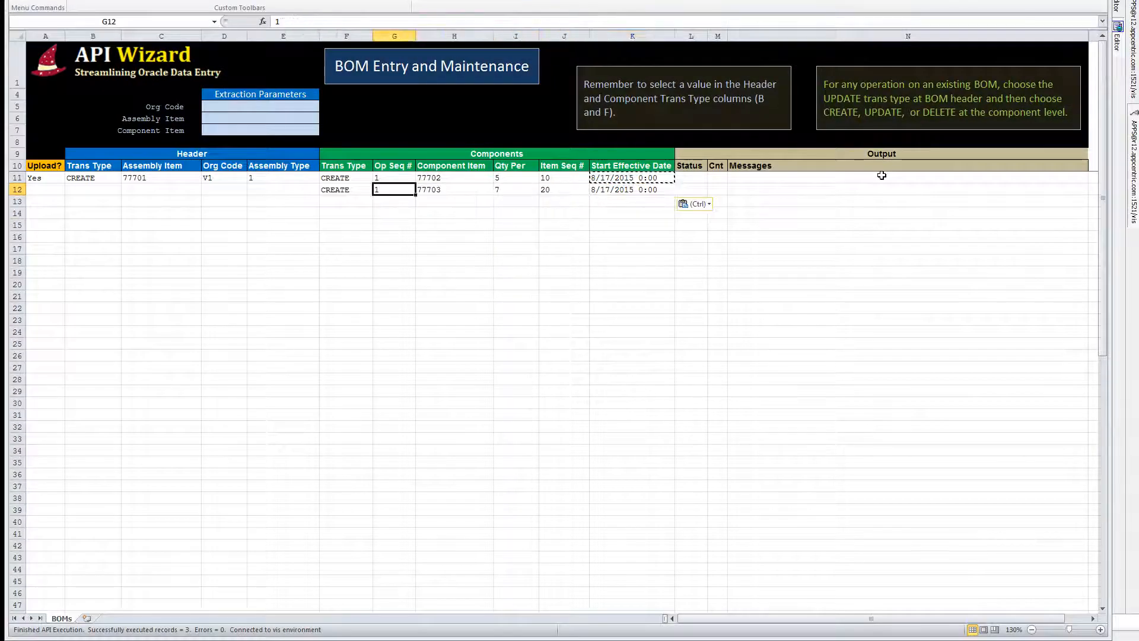
{"action": "key", "text": "Left"}
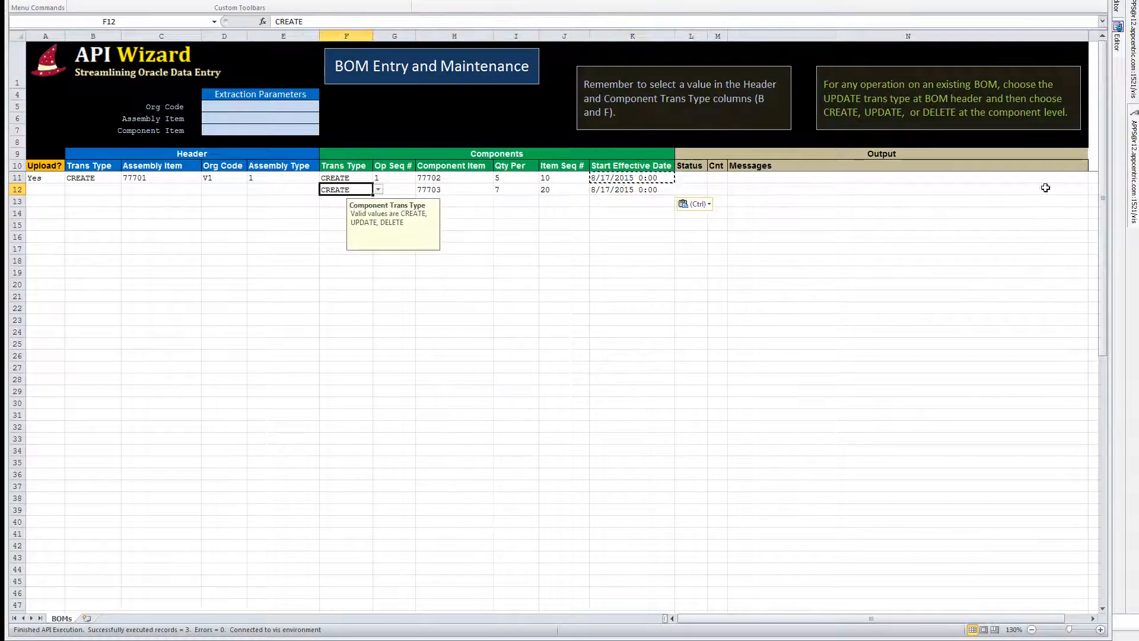
{"action": "key", "text": "Up"}
{"action": "key", "text": "Left"}
{"action": "key", "text": "shift+Left"}
{"action": "key", "text": "shift+Left"}
{"action": "key", "text": "shift+Left"}
{"action": "key", "text": "shift+Left"}
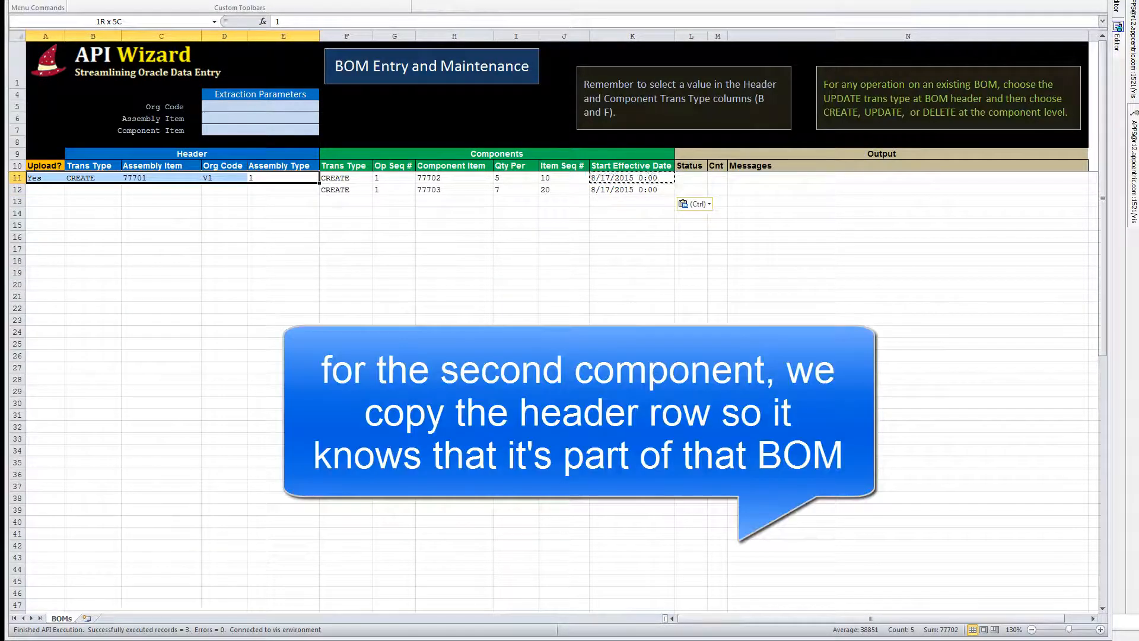
{"action": "key", "text": "shift+Right"}
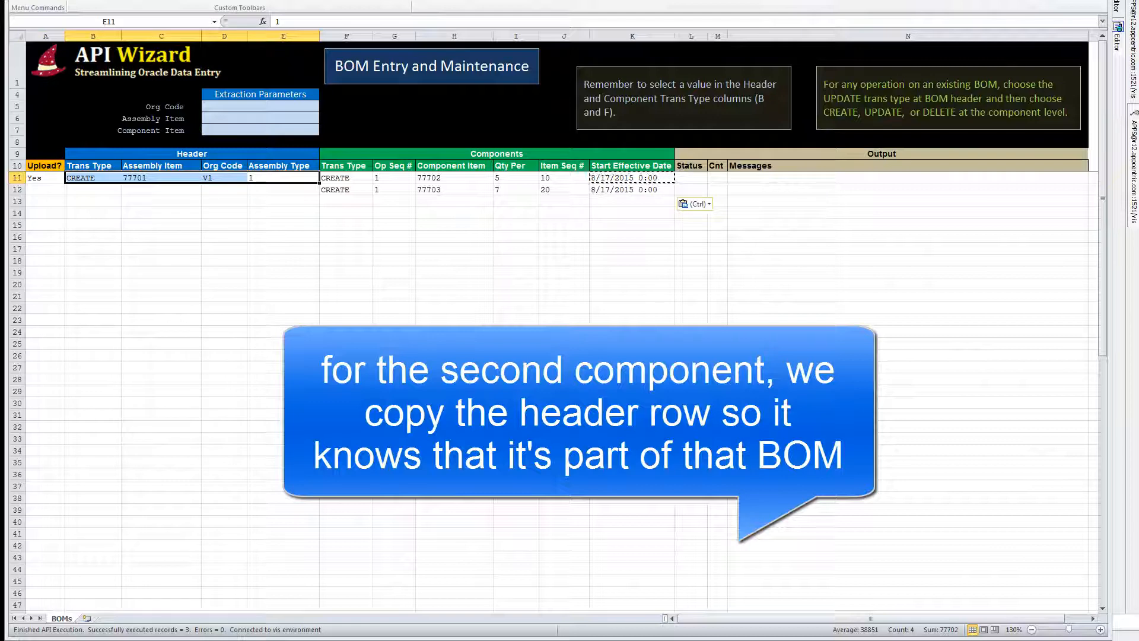
Mark row 12 for upload with Yes and set its header Trans Type to UPDATE.
{"action": "key", "text": "Down"}
{"action": "key", "text": "Left"}
{"action": "key", "text": "Left"}
{"action": "key", "text": "Left"}
{"action": "key", "text": "Left"}
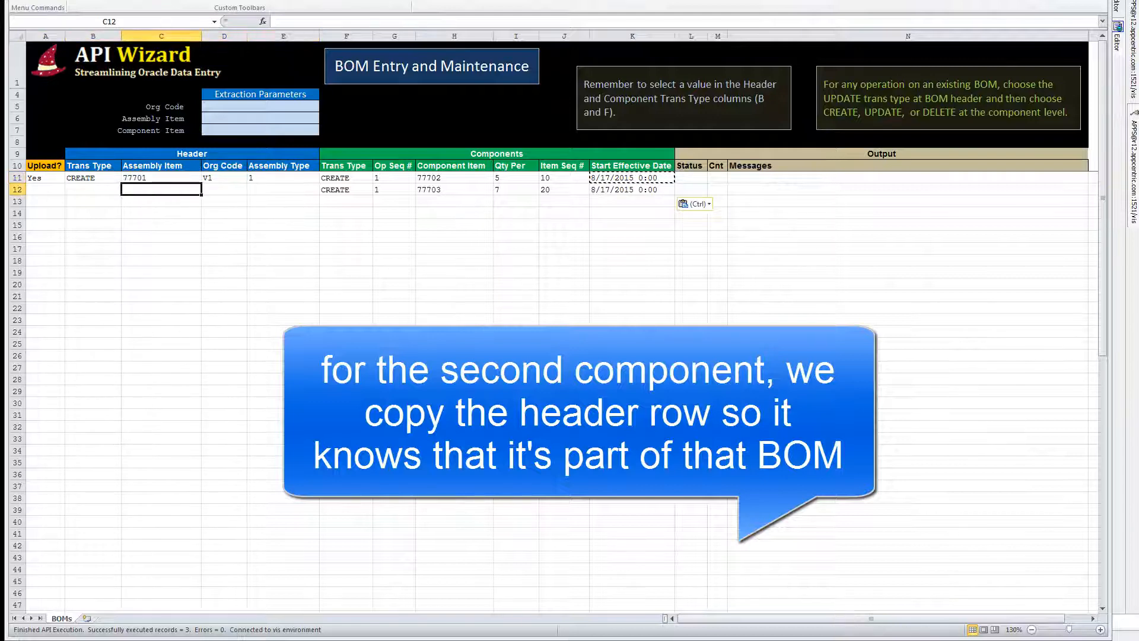
{"action": "type", "text": "Yes"}
{"action": "key", "text": "Tab"}
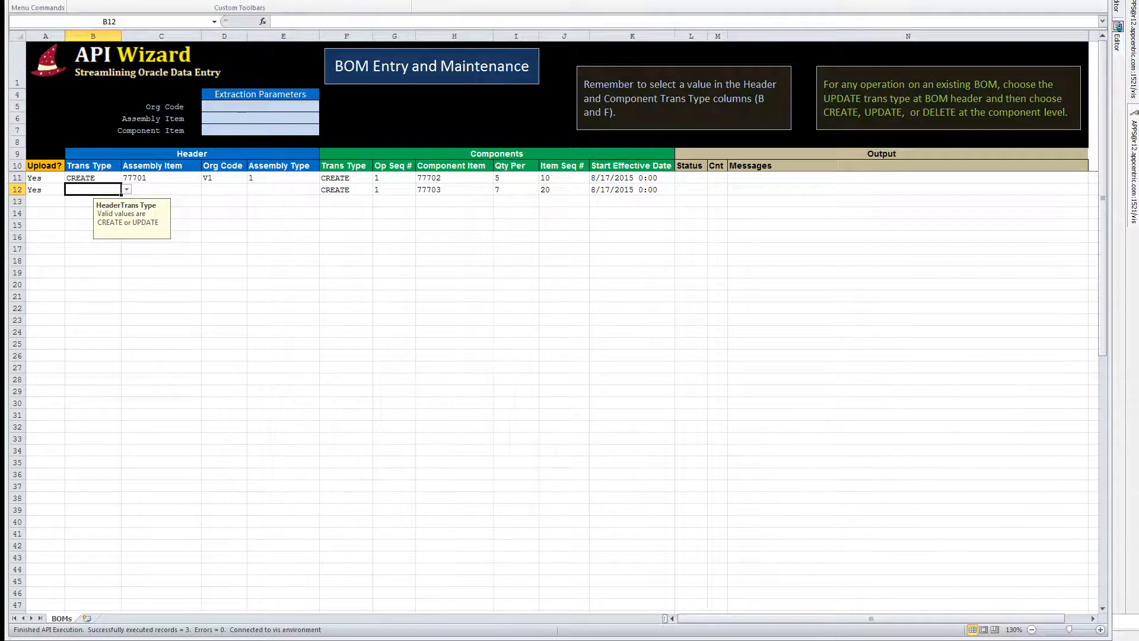
{"action": "left_click", "coordinate": [126, 189]}
{"action": "left_click", "coordinate": [89, 206]}
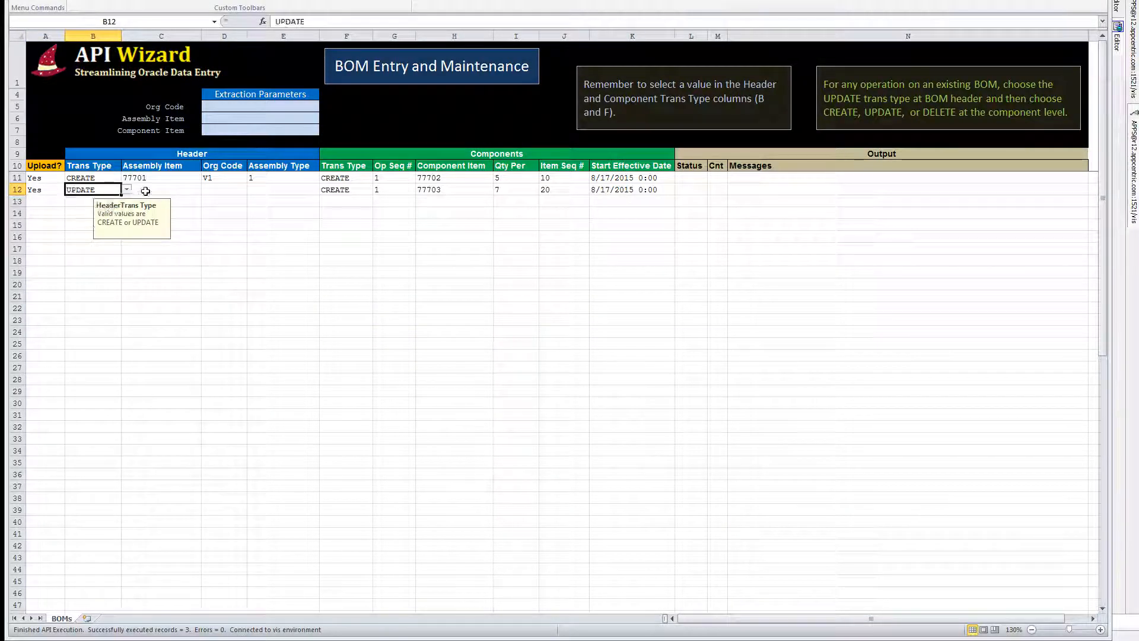
Fill in row 12's header with Assembly Item 77701, Org Code V1 and Assembly Type 1.
{"action": "left_click", "coordinate": [147, 189]}
{"action": "type", "text": "77701"}
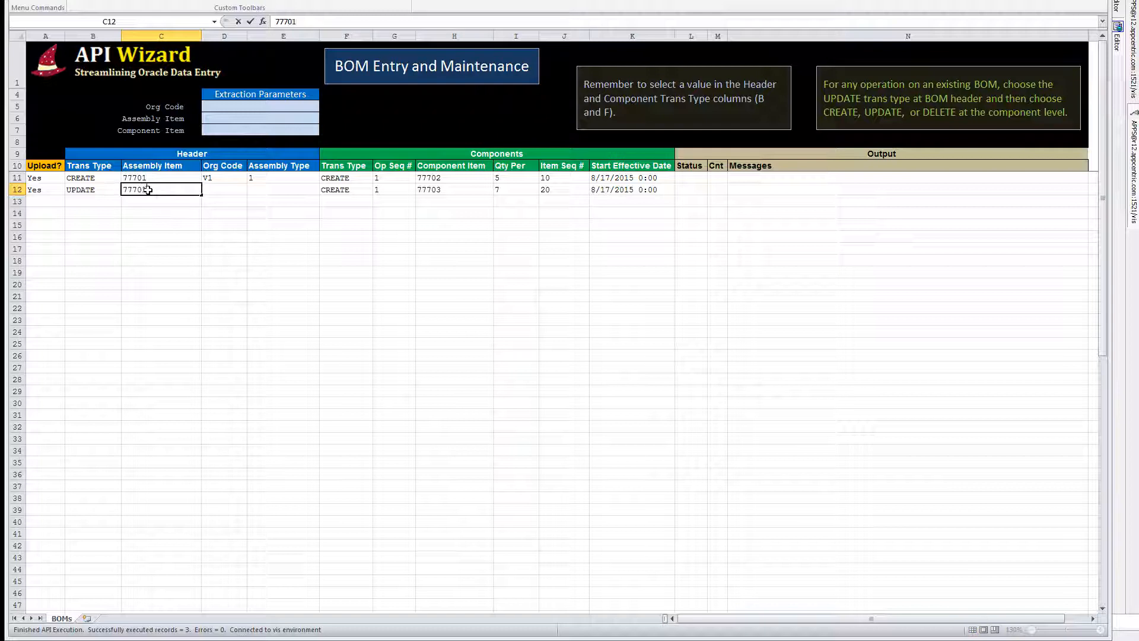
{"action": "key", "text": "Tab"}
{"action": "type", "text": "V"}
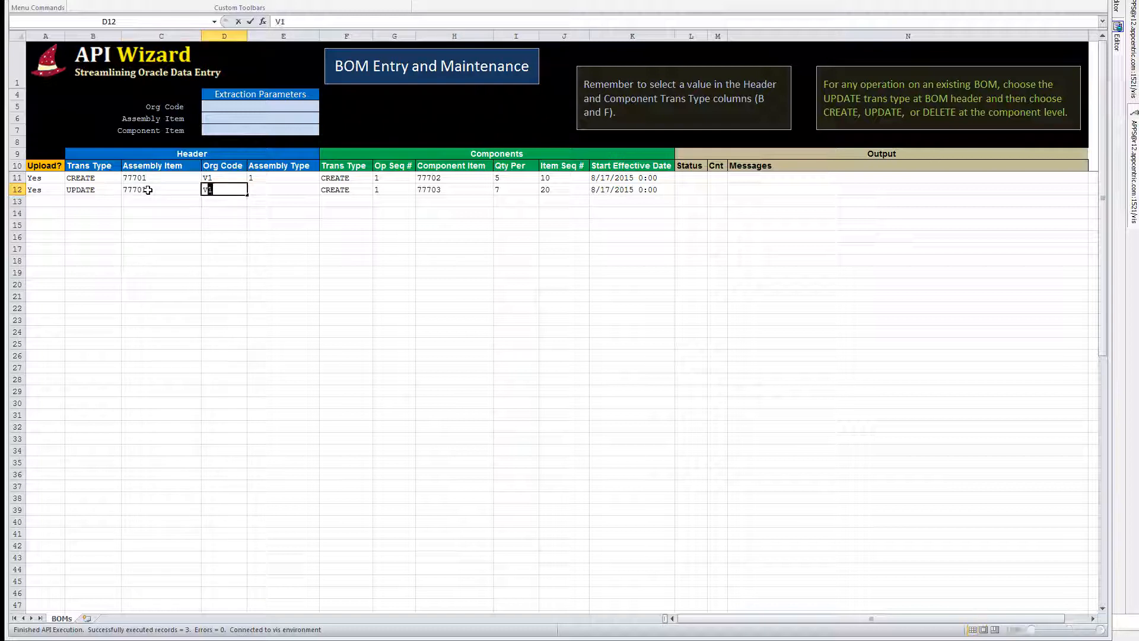
{"action": "key", "text": "Tab"}
{"action": "type", "text": "1"}
{"action": "key", "text": "Tab"}
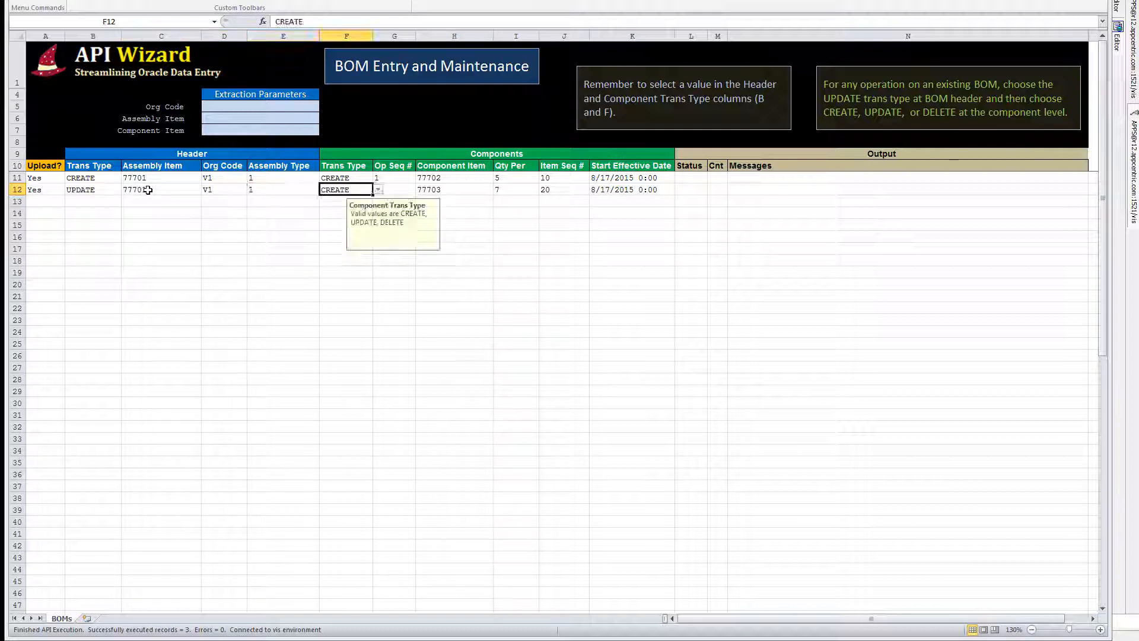
{"action": "left_click", "coordinate": [501, 269]}
{"action": "left_click_drag", "start_coordinate": [349, 201], "coordinate": [614, 492]}
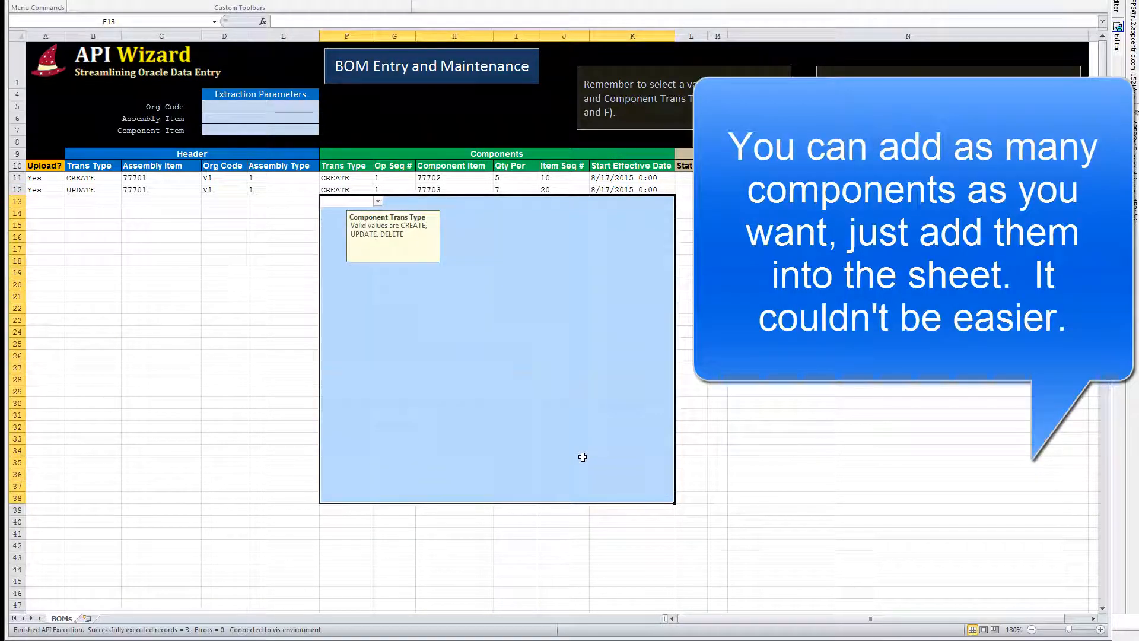
{"action": "left_click", "coordinate": [550, 414]}
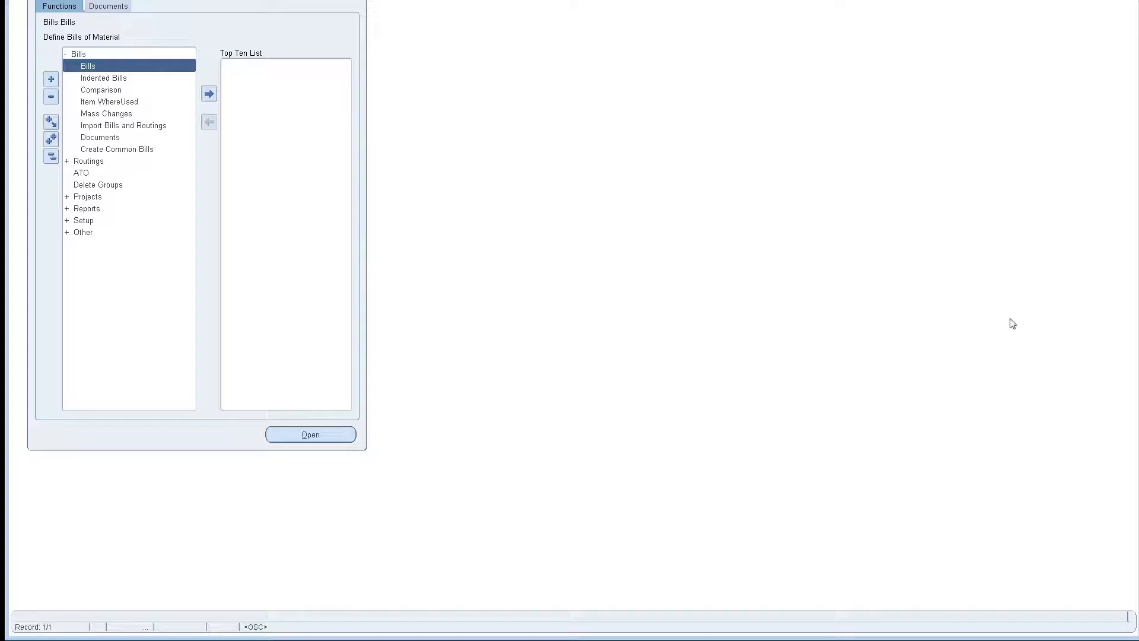
Switch to Oracle Applications, open the Bills form and query the bill of material for item 77701.
{"action": "double_click", "coordinate": [93, 71]}
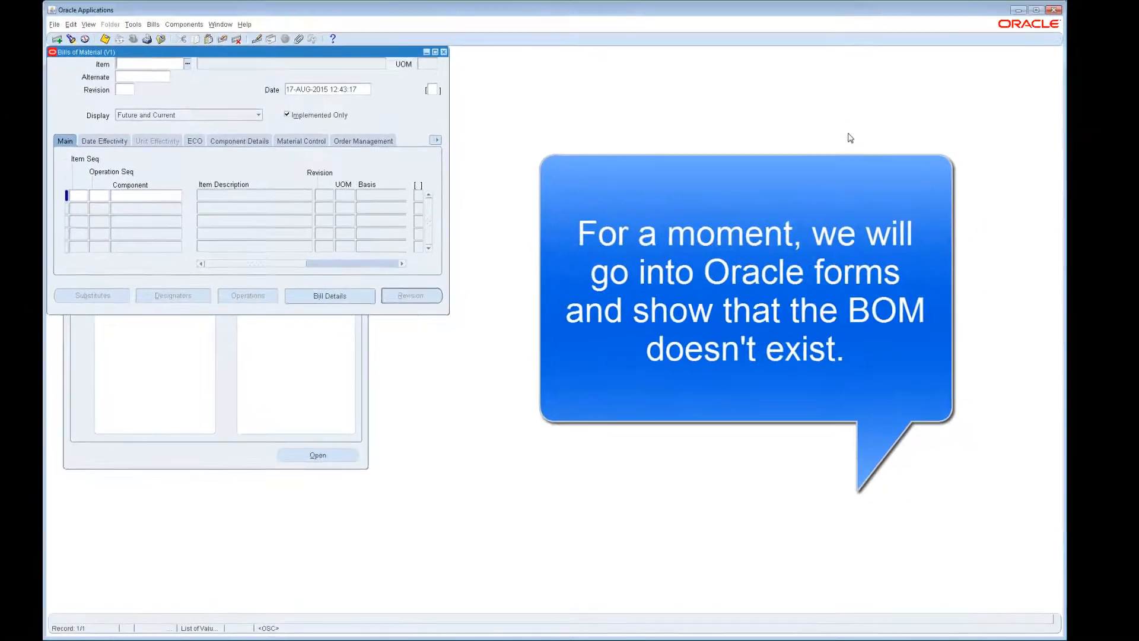
{"action": "key", "text": "F11"}
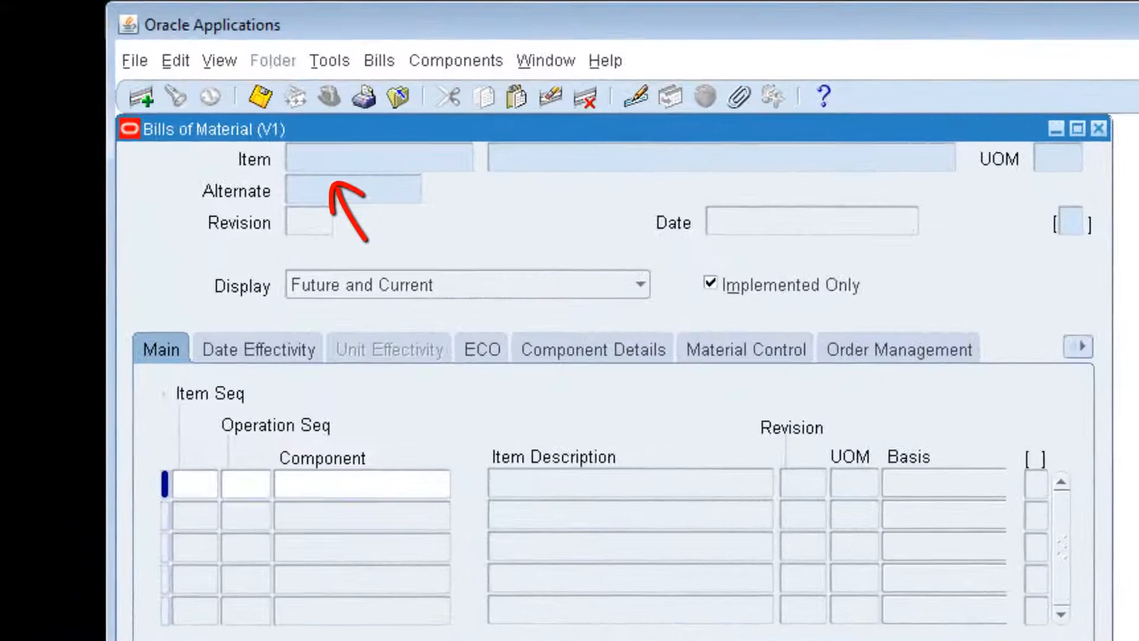
{"action": "type", "text": "7770"}
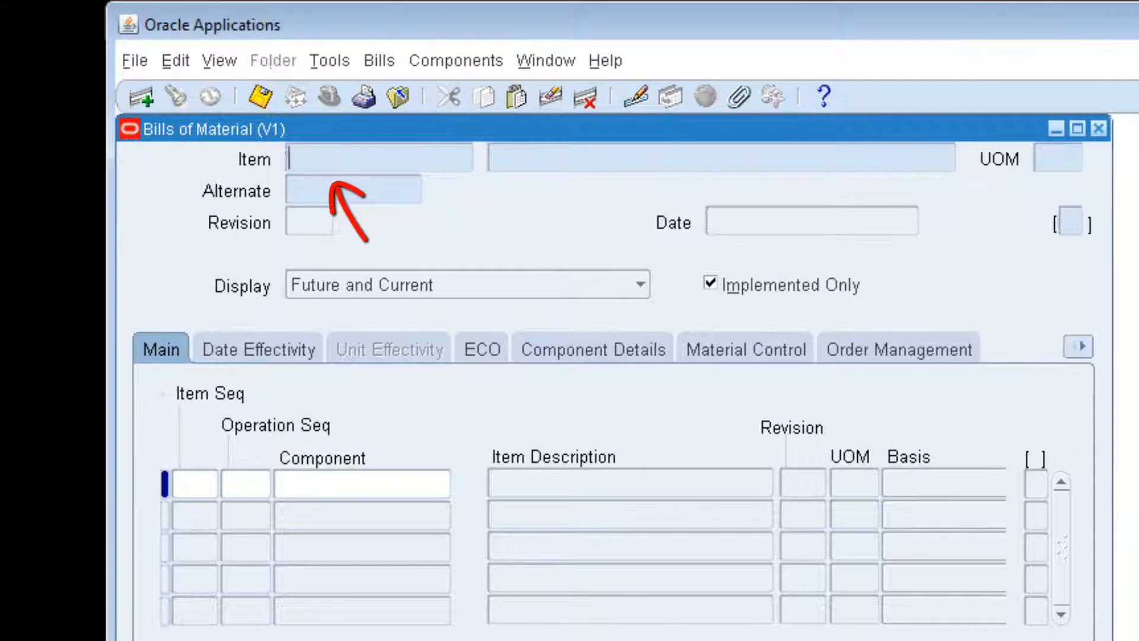
{"action": "type", "text": "1"}
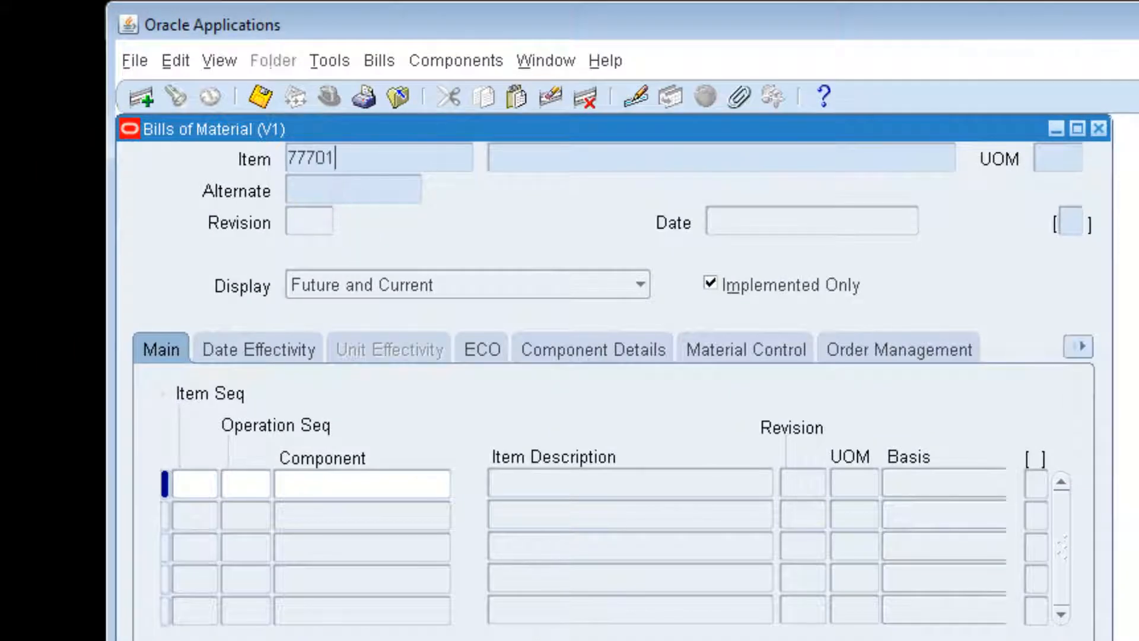
{"action": "key", "text": "ctrl+F11"}
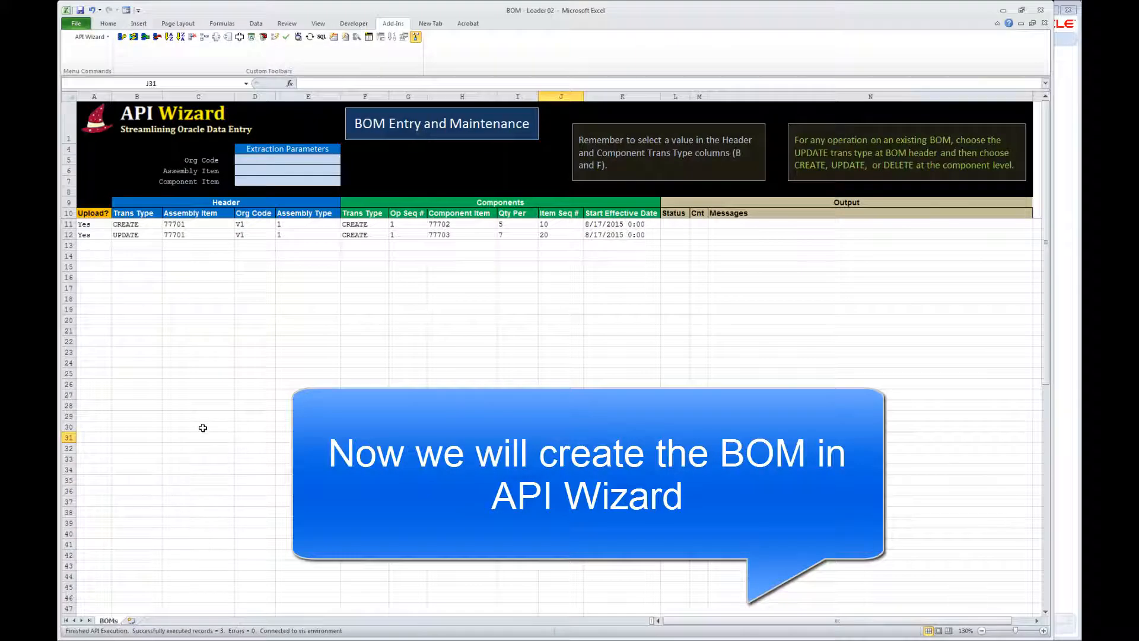
Return to the Excel BOM sheet, process the two rows in the vis environment with API Wizard and commit the transactions.
{"action": "left_click", "coordinate": [203, 427]}
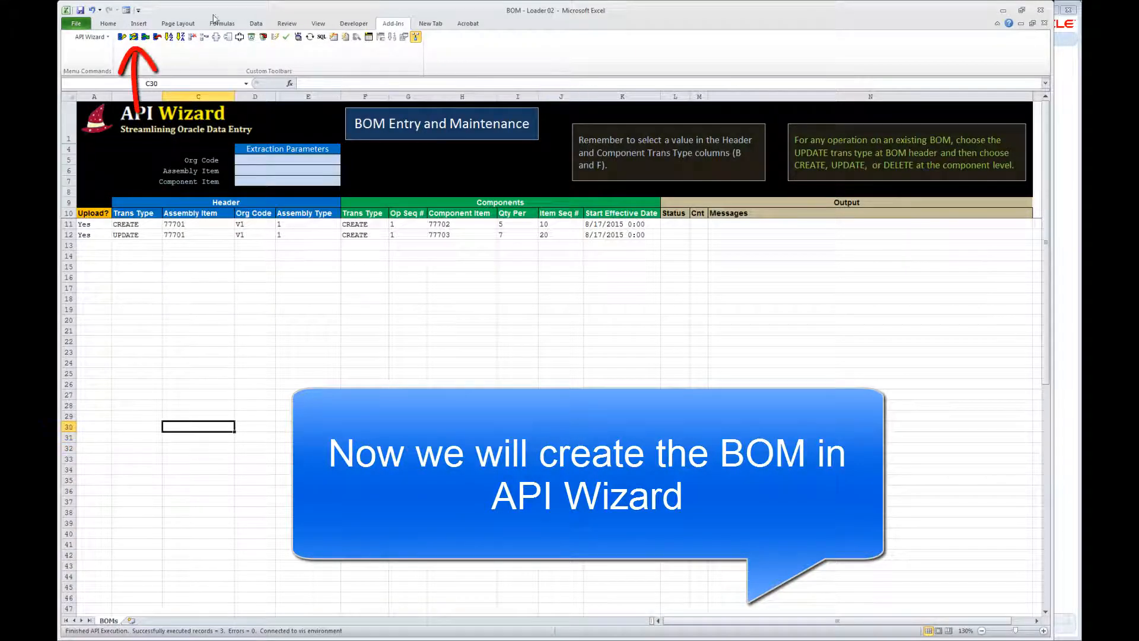
{"action": "left_click", "coordinate": [133, 36]}
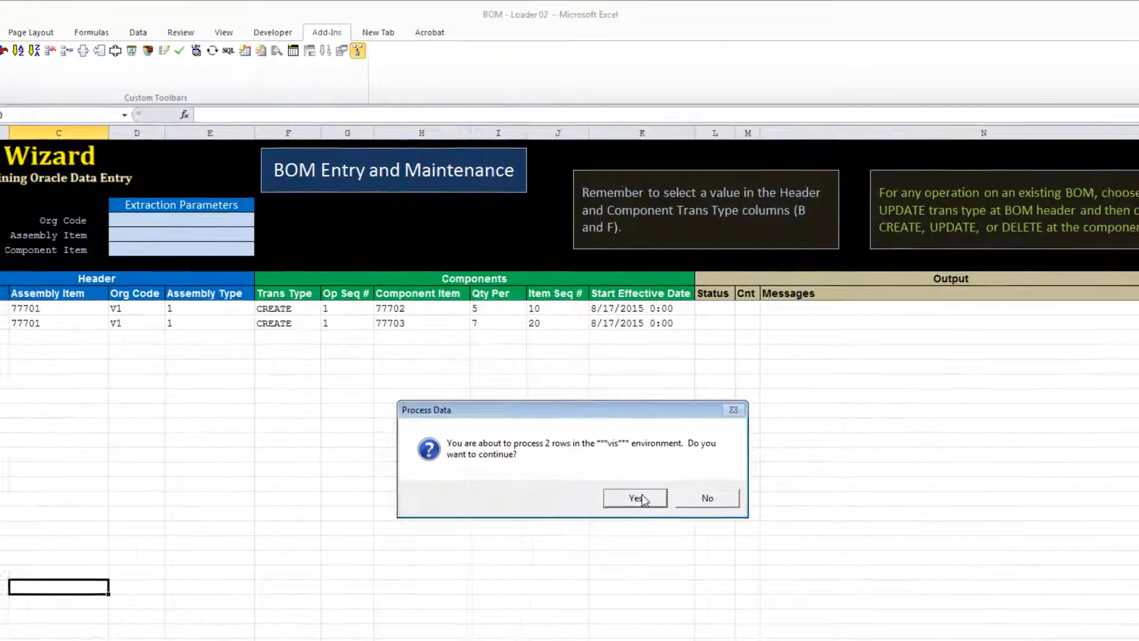
{"action": "left_click", "coordinate": [635, 498]}
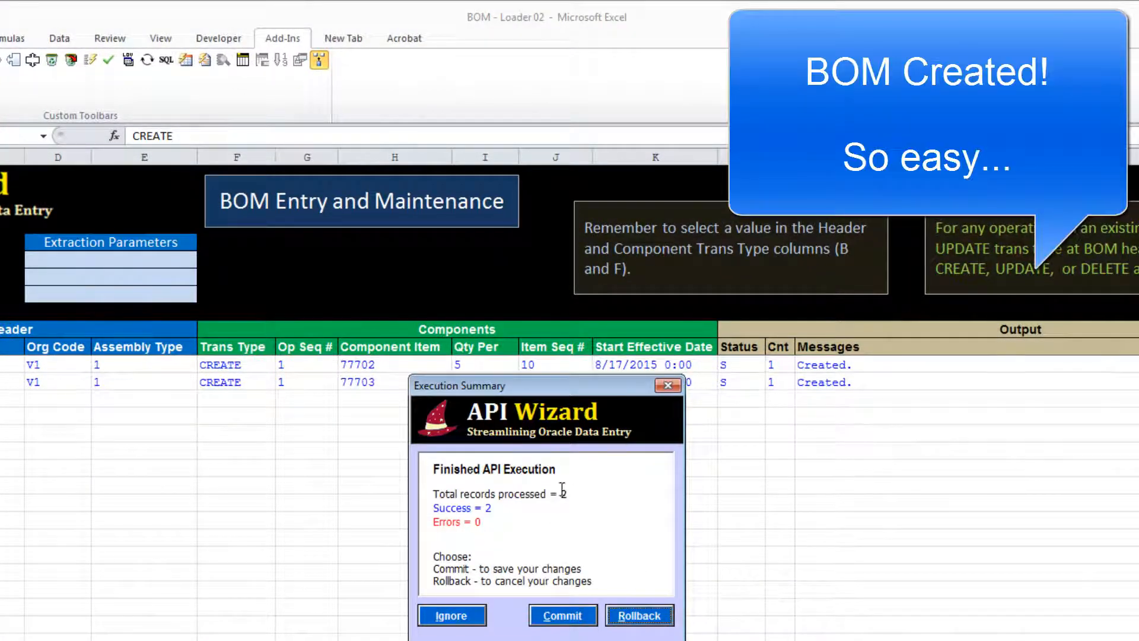
{"action": "left_click", "coordinate": [559, 618]}
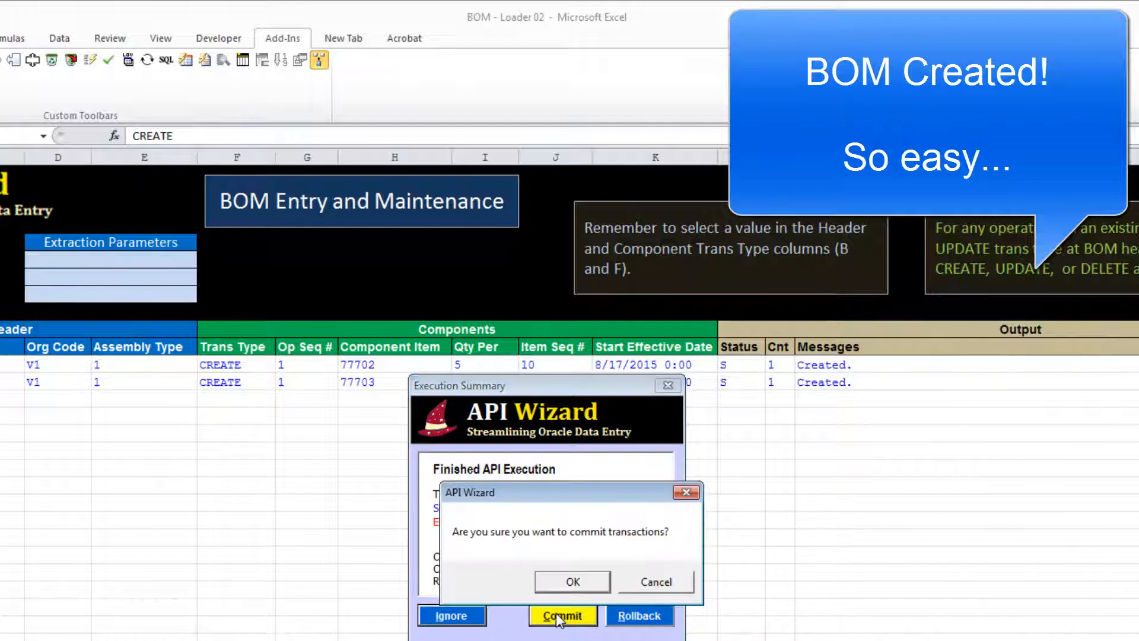
{"action": "left_click", "coordinate": [575, 582]}
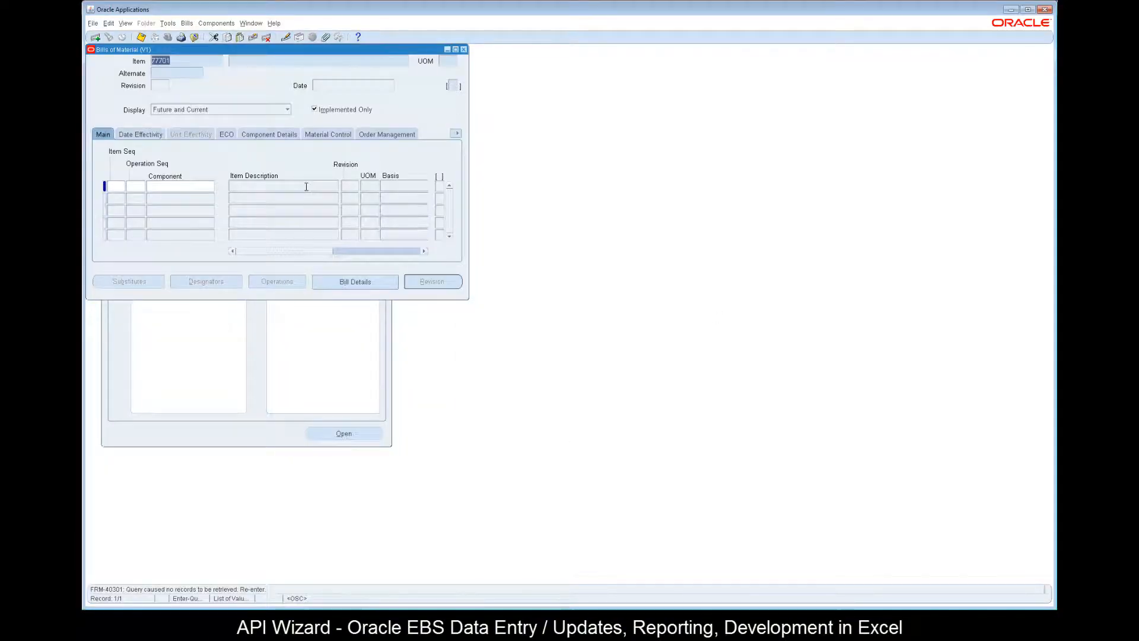
Switch to Oracle Applications, rerun the Bills of Material query for item 77701 and examine its components and their quantities.
{"action": "key", "text": "ctrl+F11"}
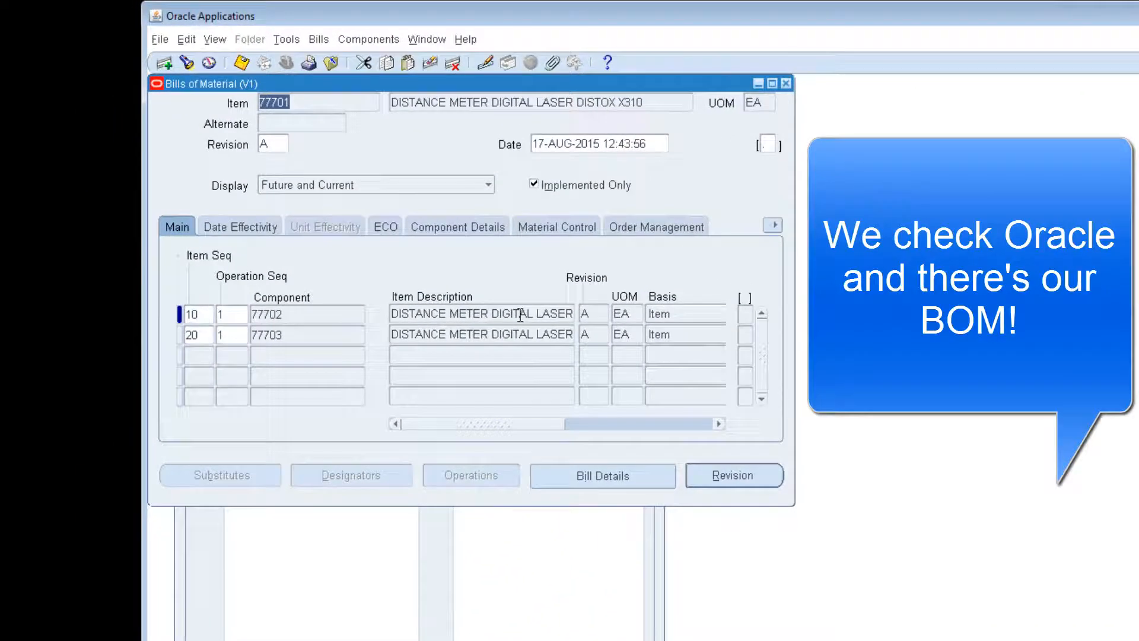
{"action": "left_click", "coordinate": [324, 101]}
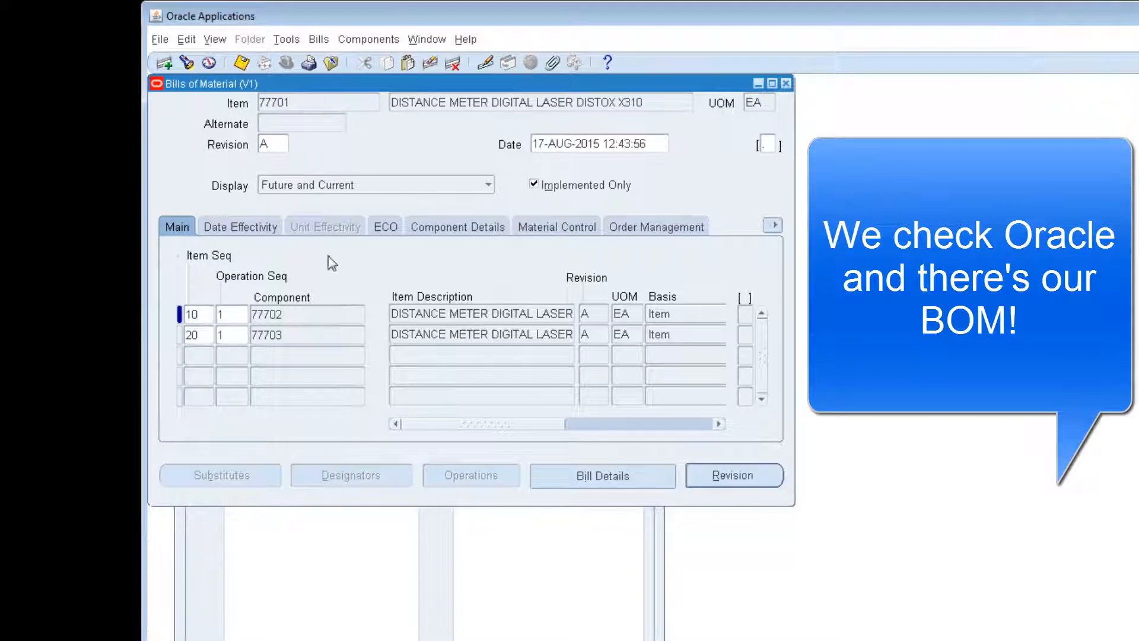
{"action": "left_click", "coordinate": [315, 311]}
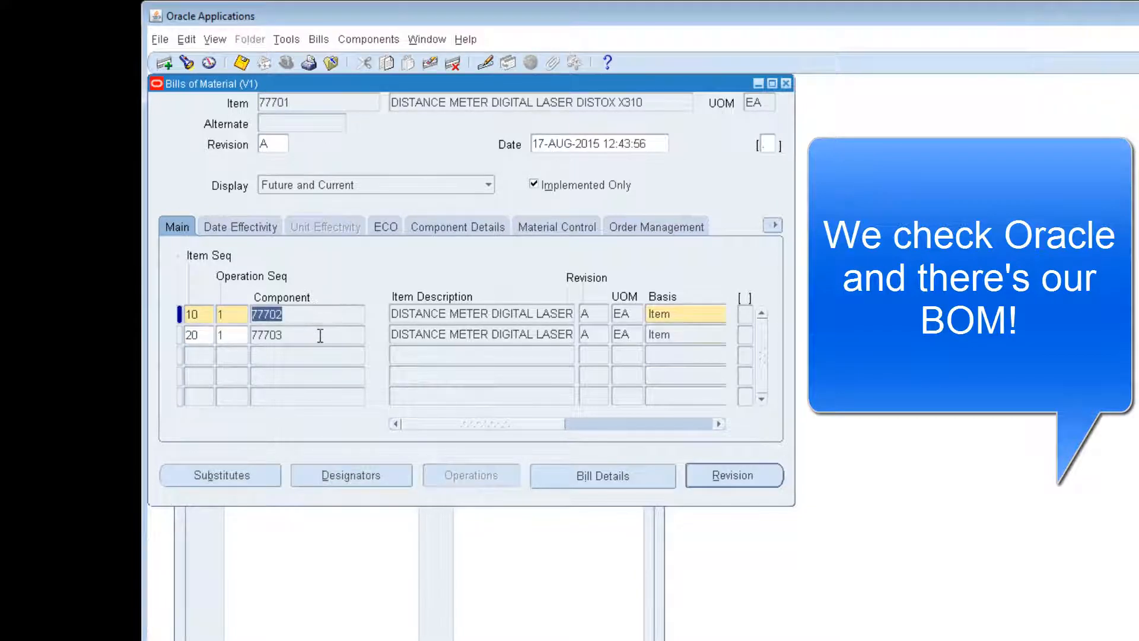
{"action": "left_click", "coordinate": [319, 335]}
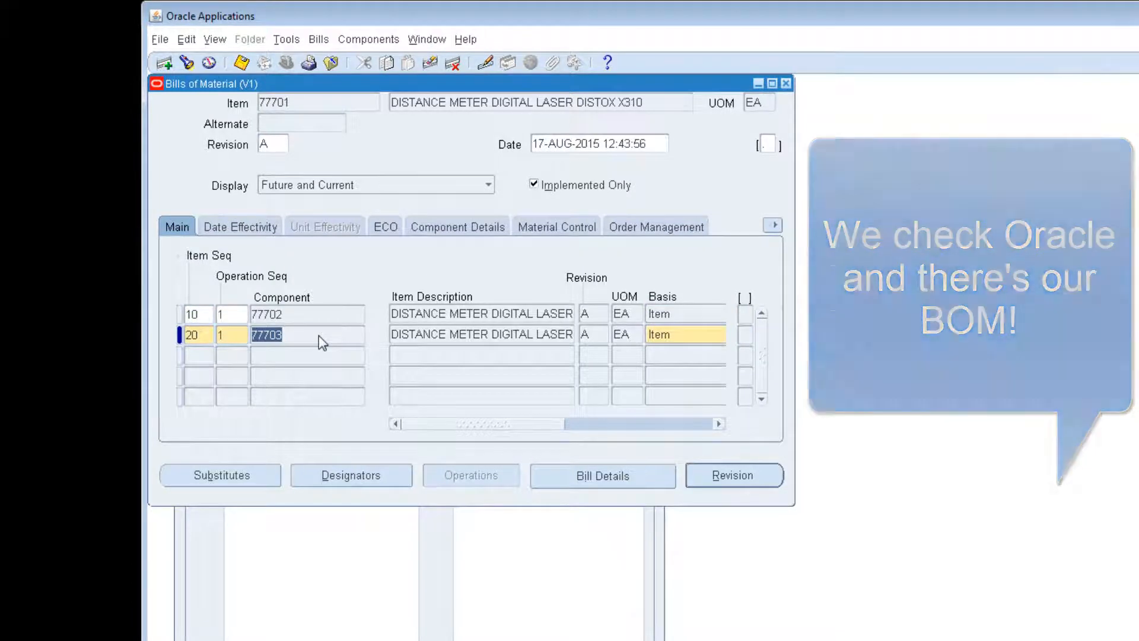
{"action": "left_click_drag", "start_coordinate": [551, 430], "coordinate": [600, 428]}
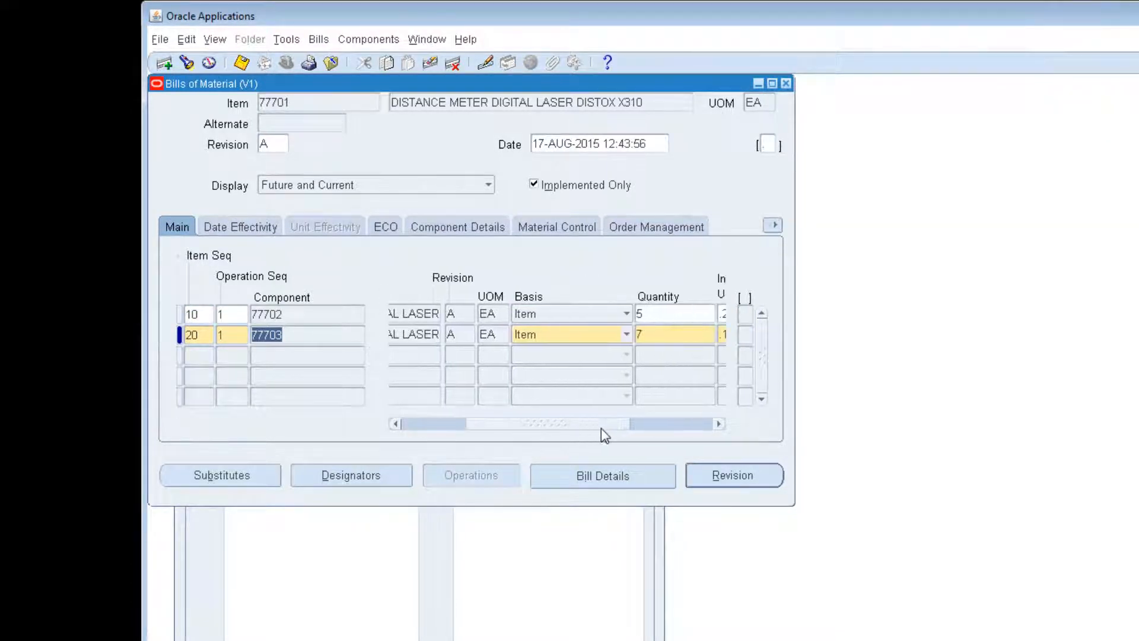